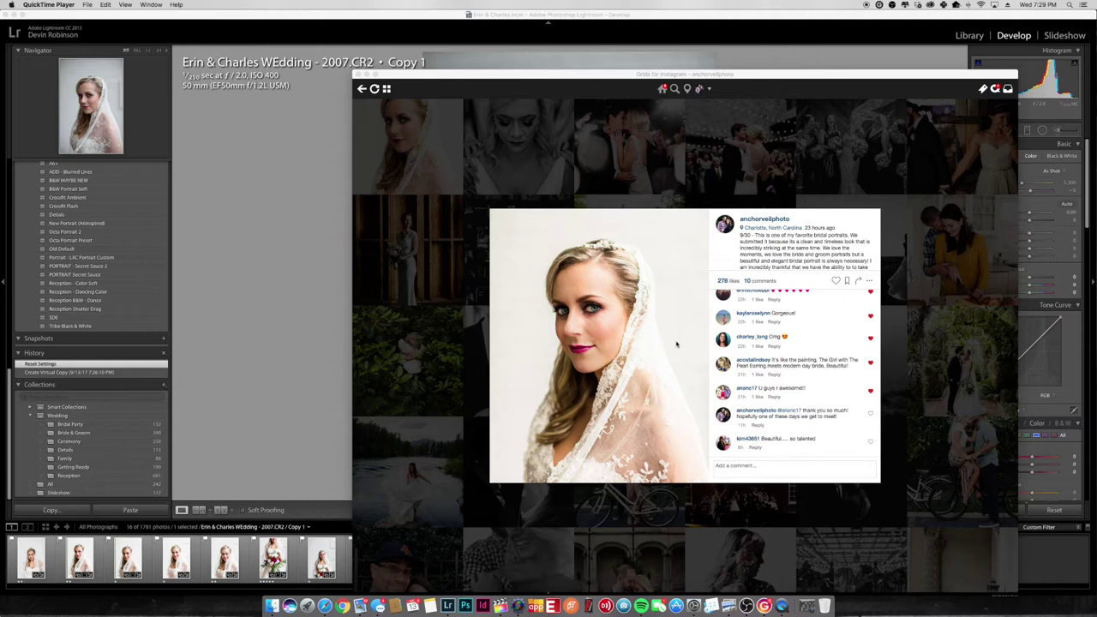
Step: Switch from the Instagram reference photo to Lightroom and reset the develop settings of the bride portrait's virtual copy
left_click(500, 78)
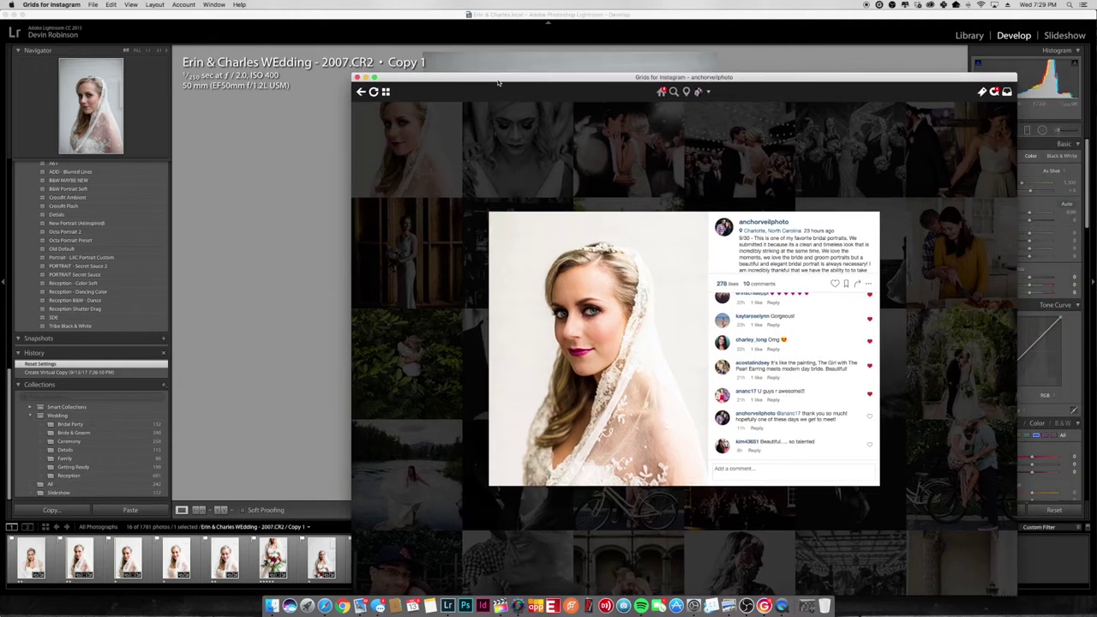
left_click(265, 133)
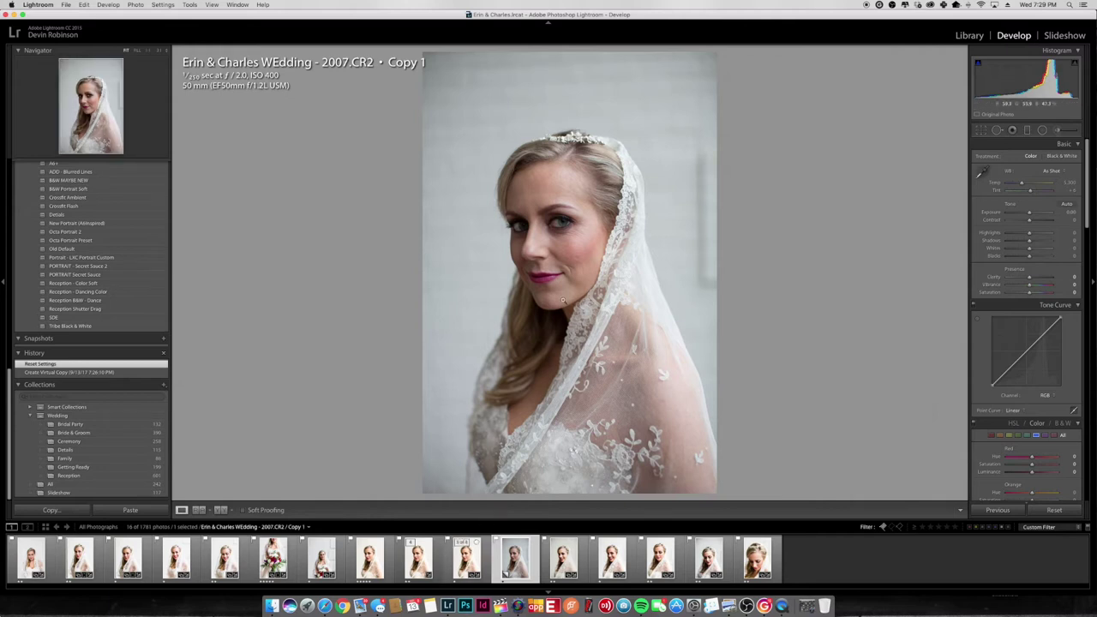
left_click(1054, 510)
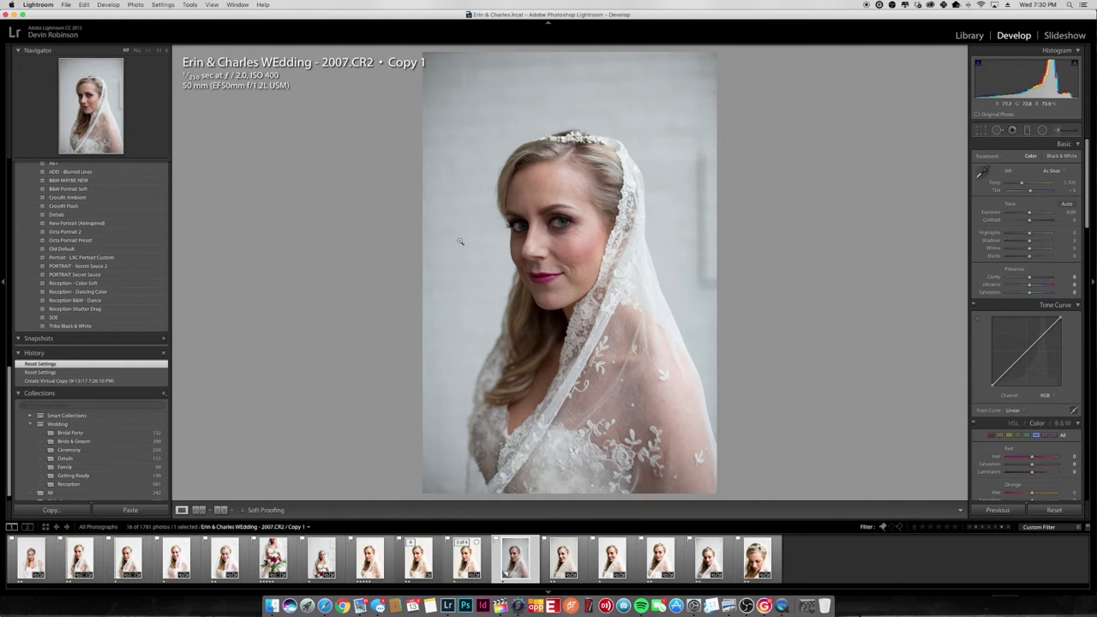
Step: Check the virtual copy's photo information and compare the unedited portrait with the finished TIFF edits
key("i")
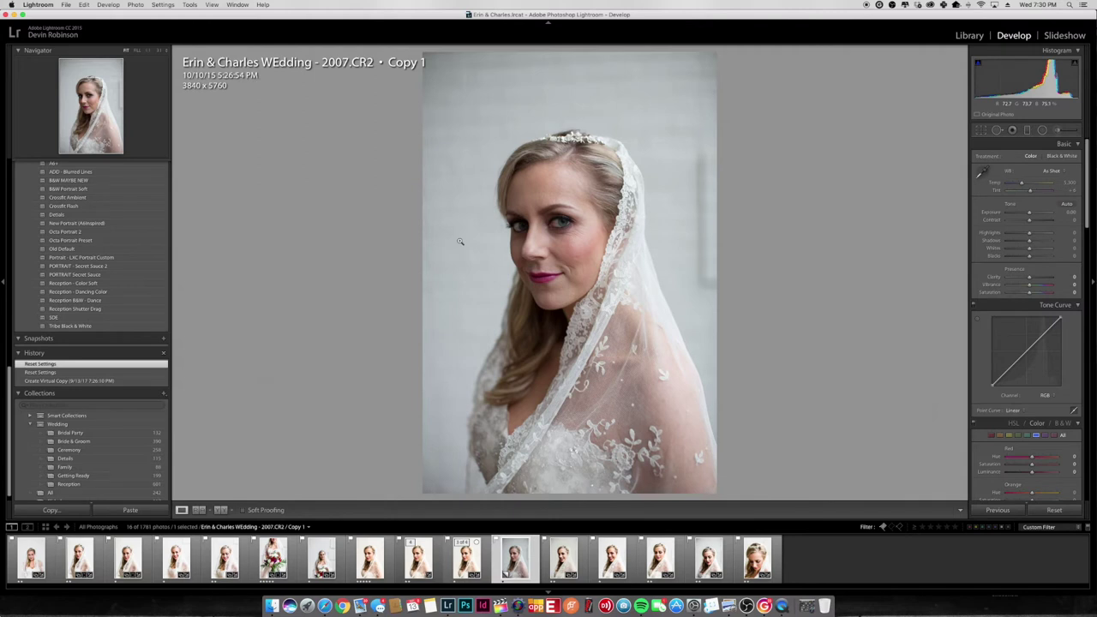
key("i")
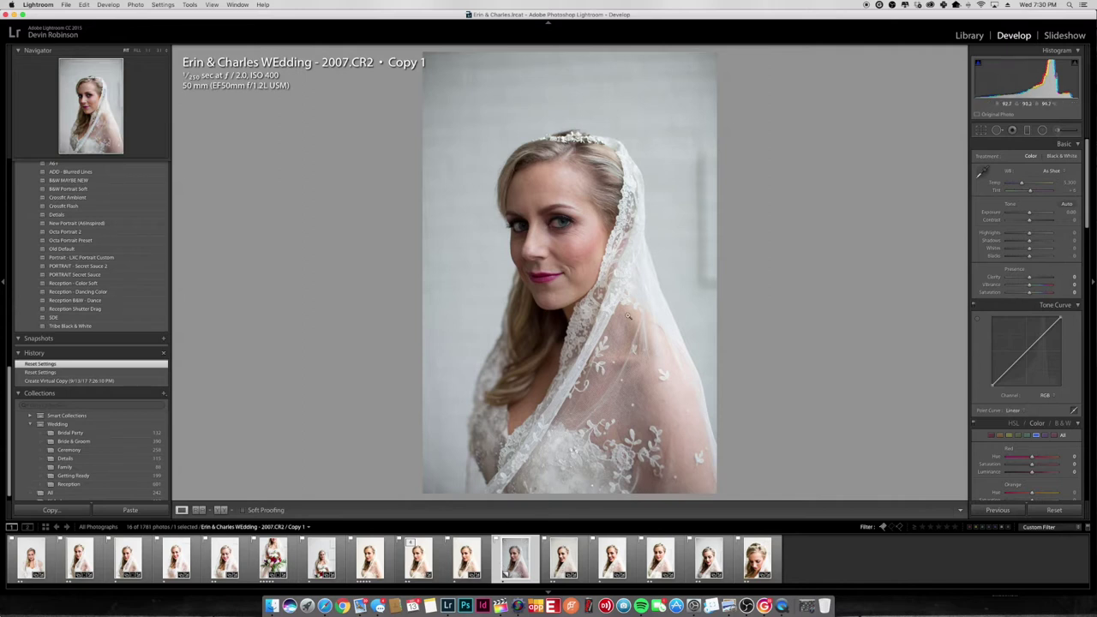
left_click(417, 567)
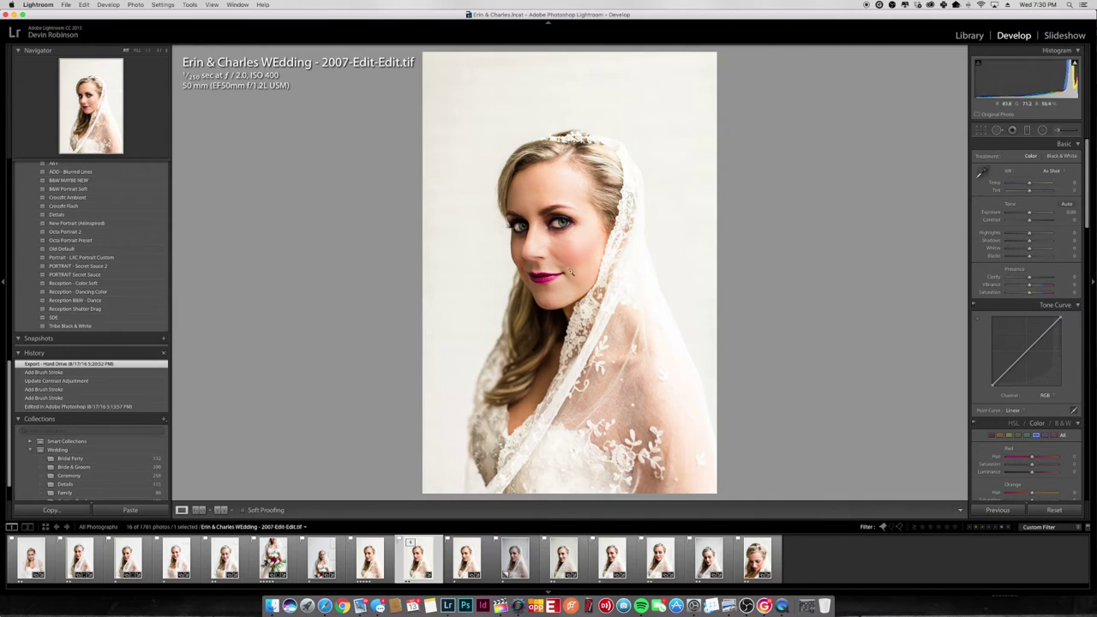
left_click(371, 549)
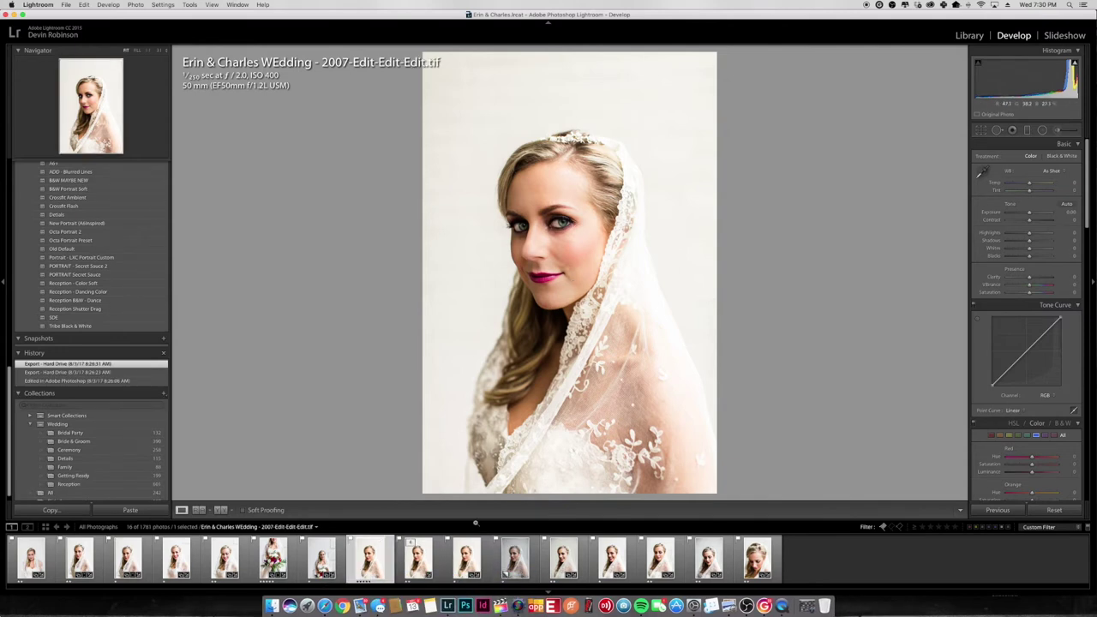
left_click(516, 558)
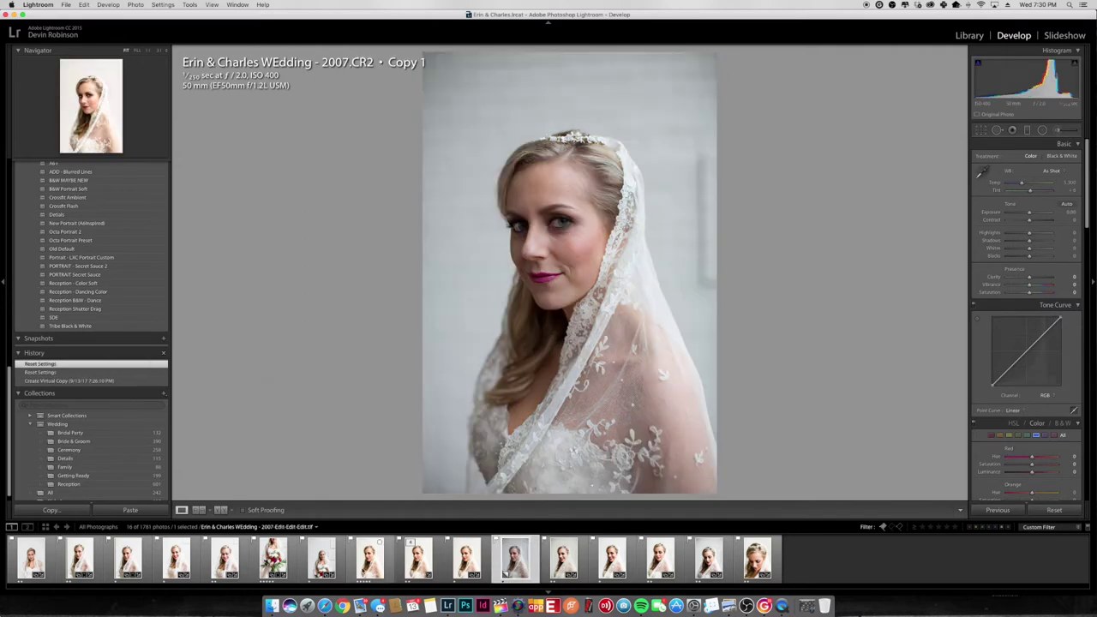
left_click(366, 568)
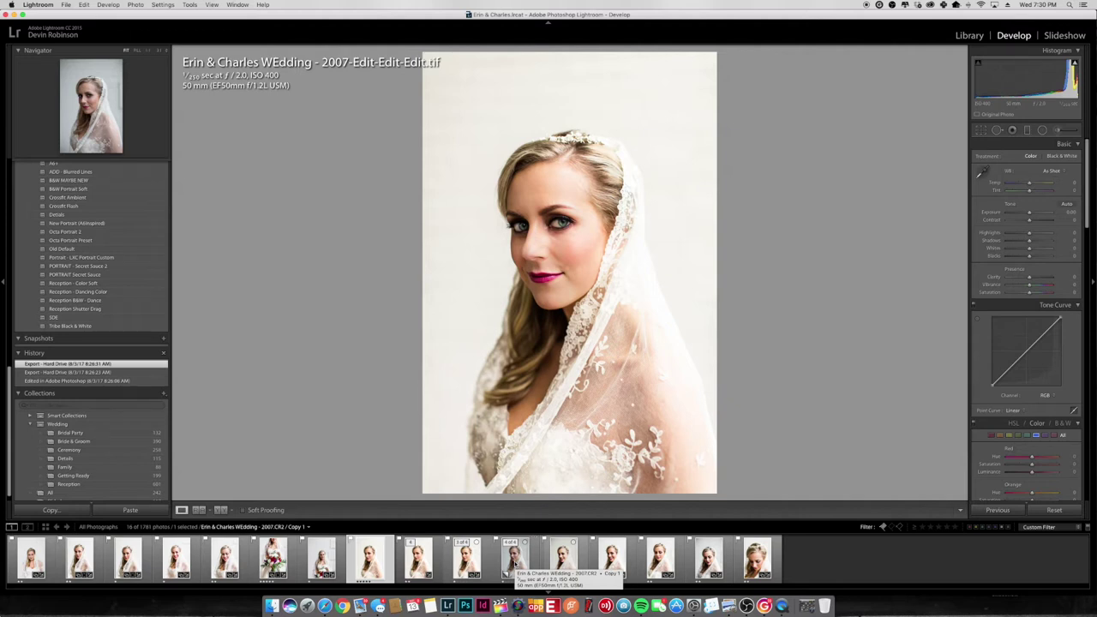
left_click(514, 562)
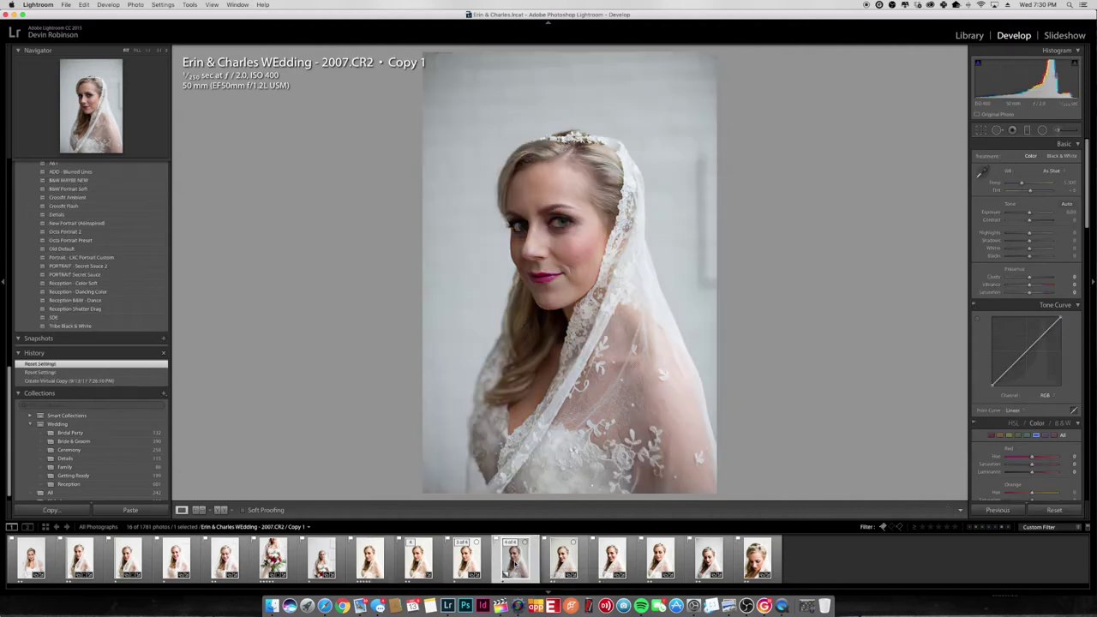
Step: Reset the bride portrait's virtual copy to the default develop settings
left_click(1054, 510)
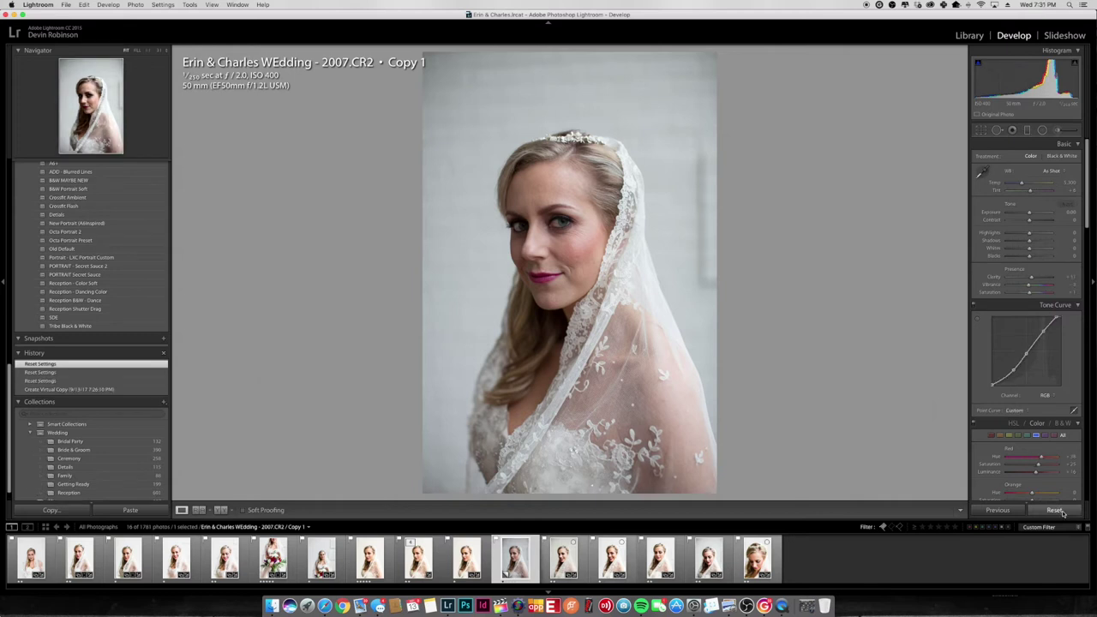
Step: Try out the Shadows adjustment on the portrait and return it to 0
left_click(1039, 244)
left_click_drag(1040, 244, 1045, 245)
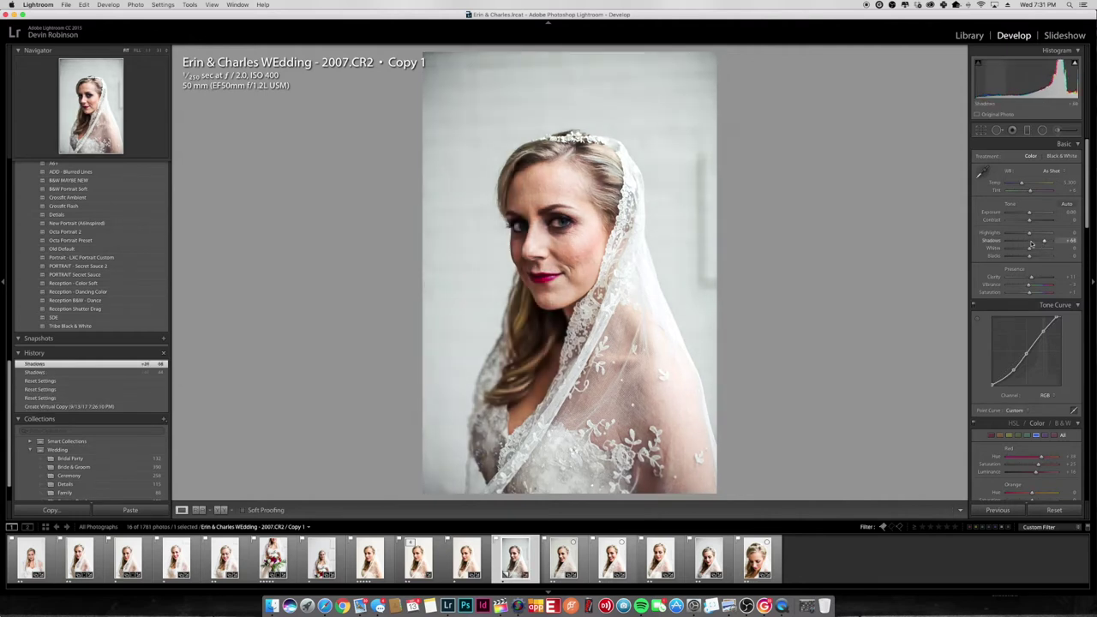
double_click(1046, 245)
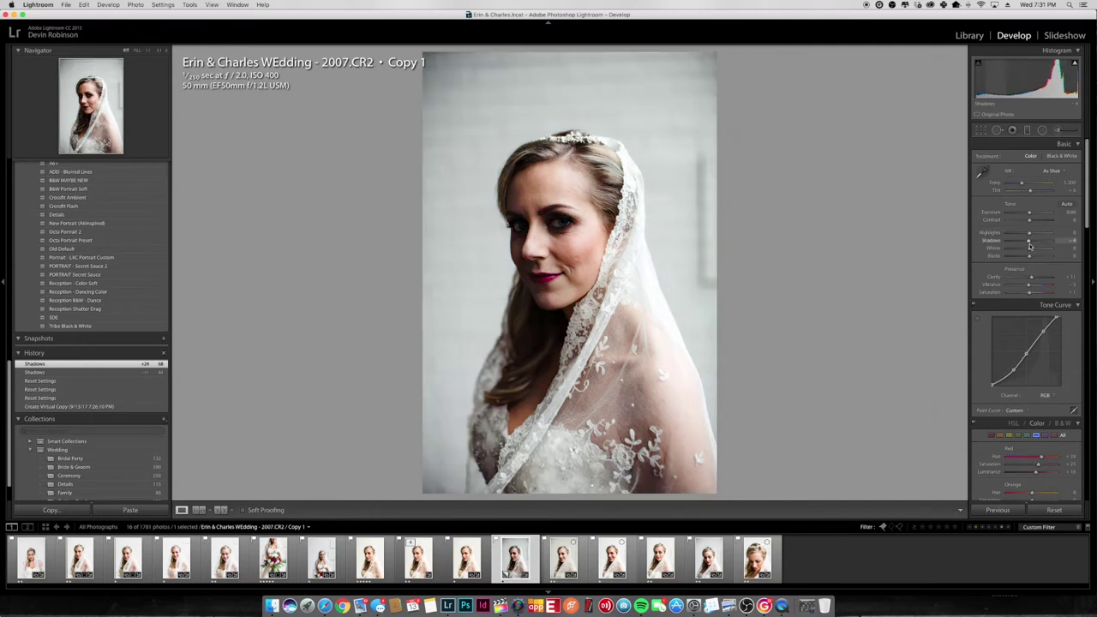
double_click(1029, 247)
double_click(1030, 247)
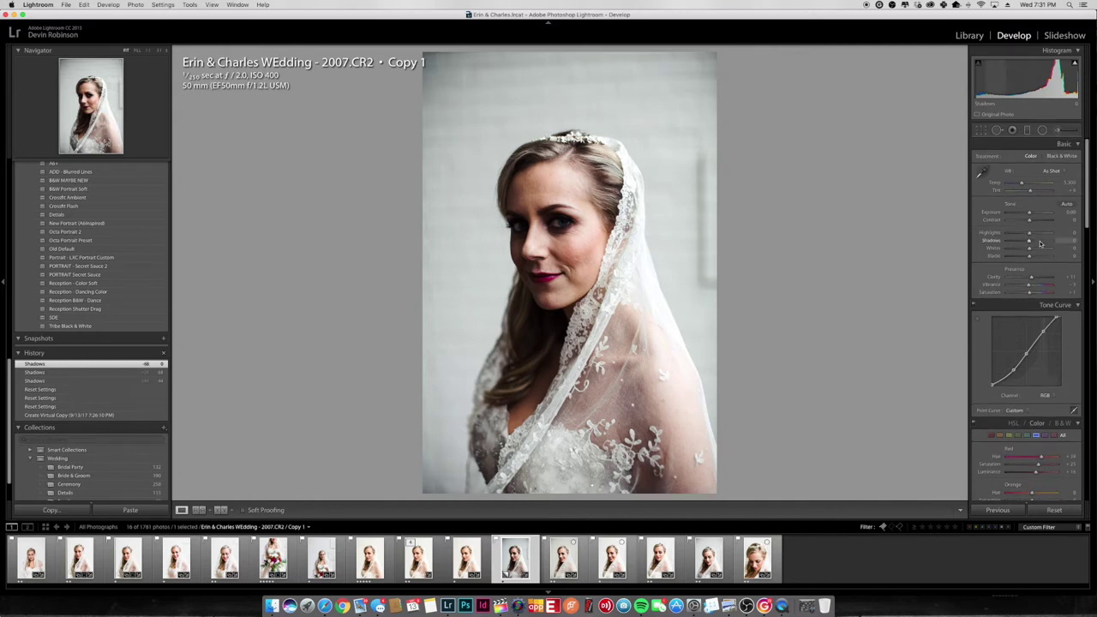
Step: Raise the portrait's Shadows to +92
key("Up")
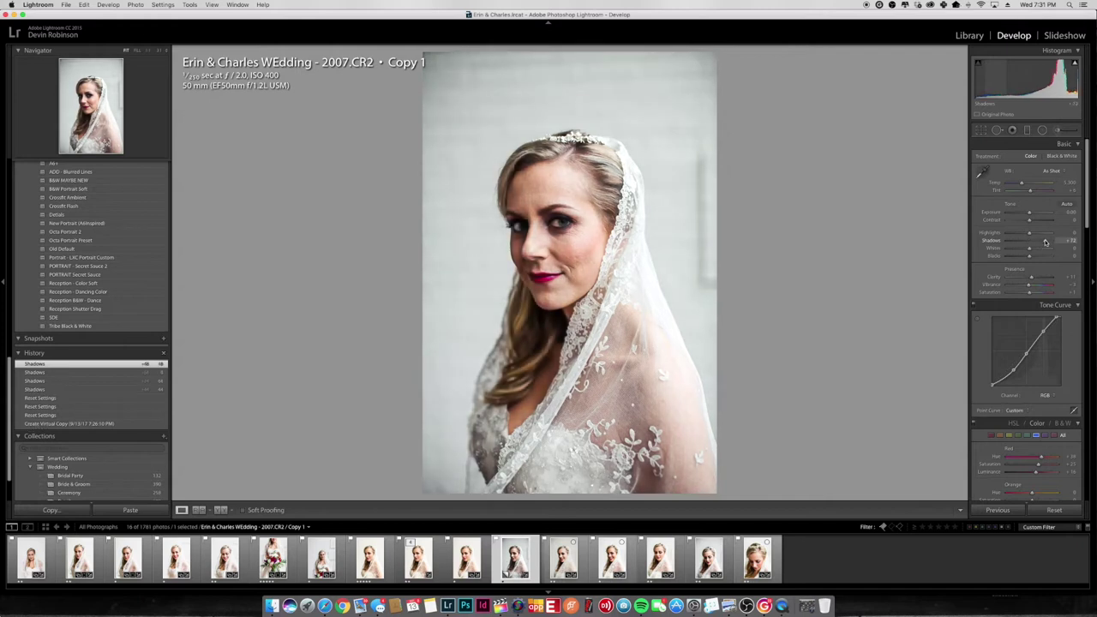
key("Up")
key("Up")
key("Up")
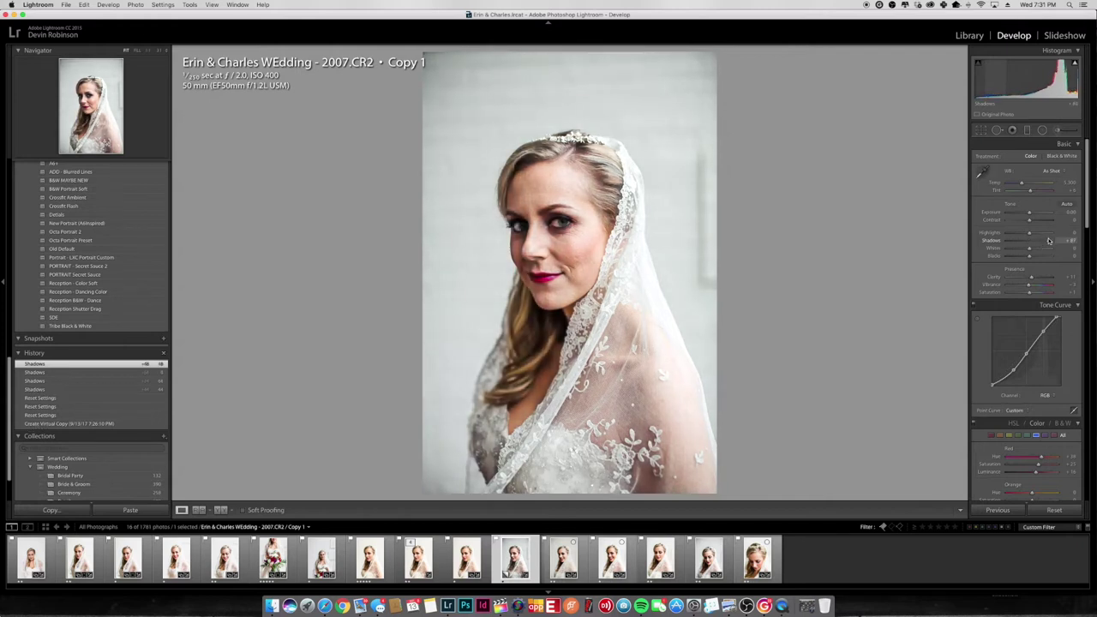
key("Up")
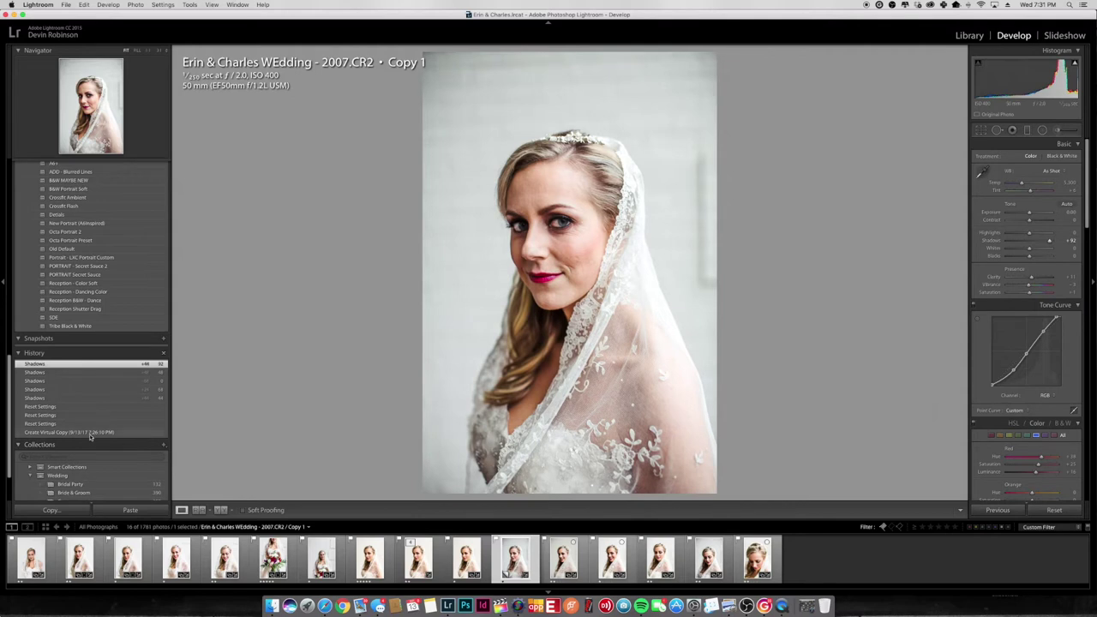
Step: Compare the latest Shadows adjustment with the earlier reset states in the history, ending on the latest state
left_click(67, 407)
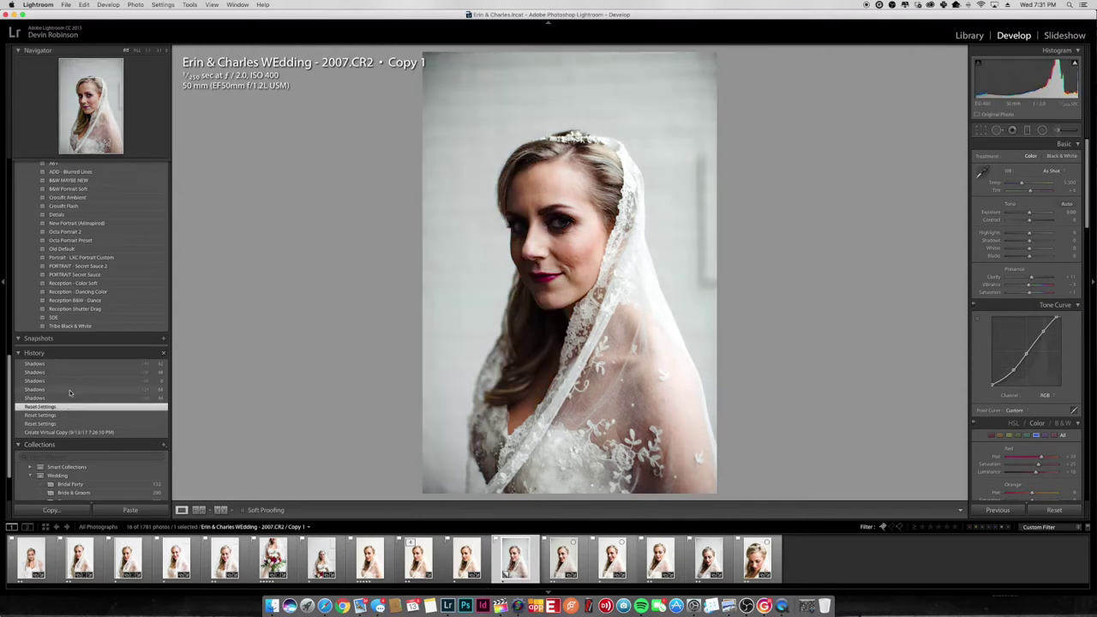
left_click(56, 365)
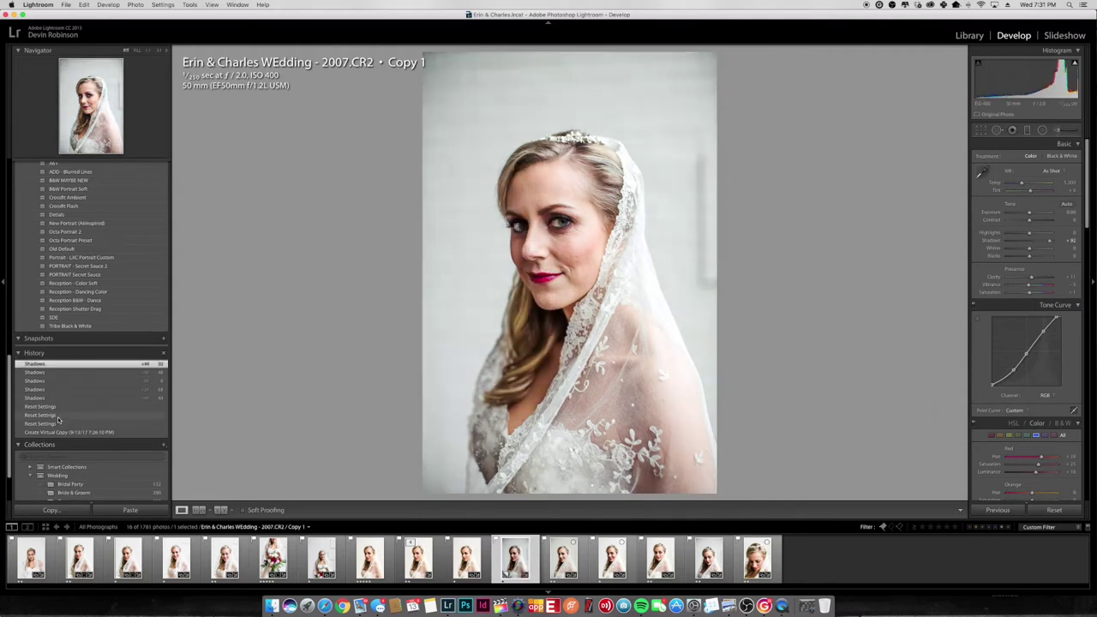
left_click(58, 416)
left_click(49, 366)
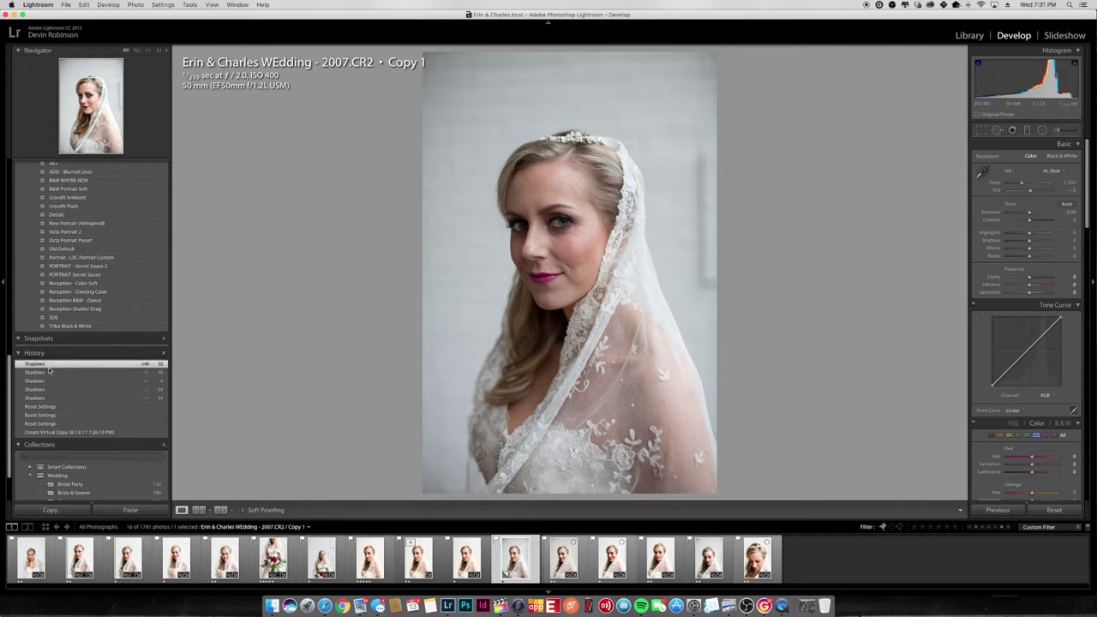
left_click(51, 416)
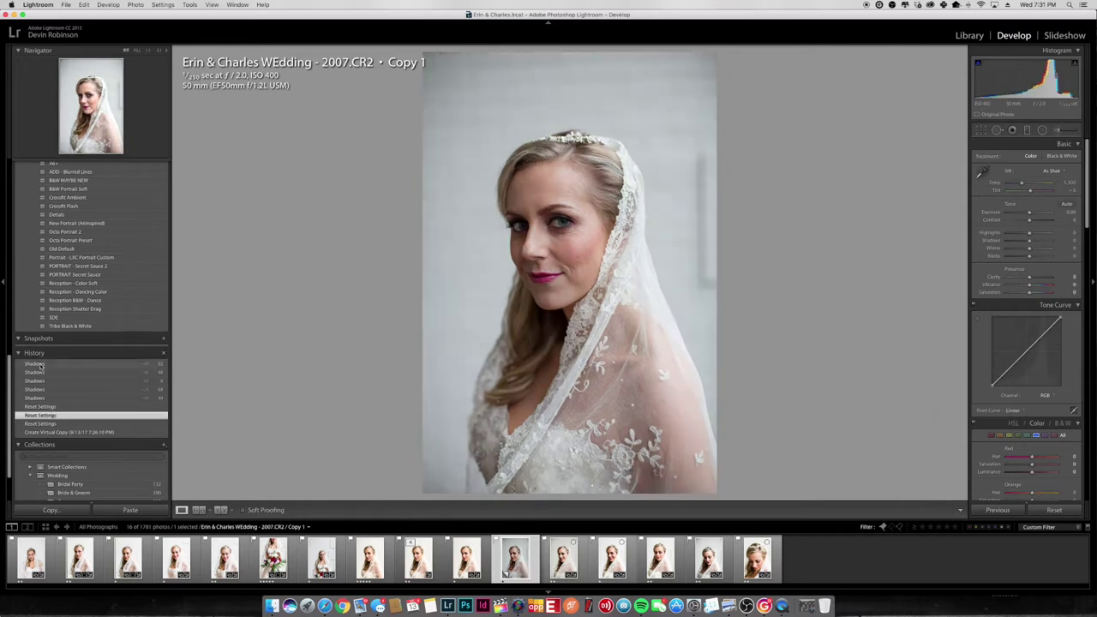
left_click(39, 364)
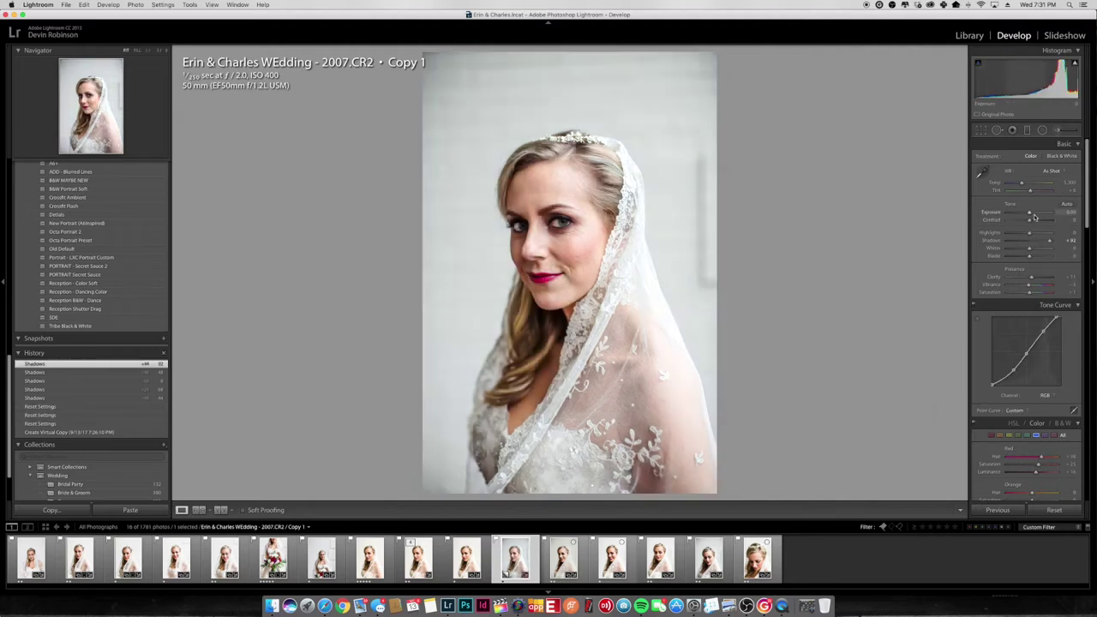
Step: Set the white balance to Auto and cool the temperature to 5,714
left_click(1049, 173)
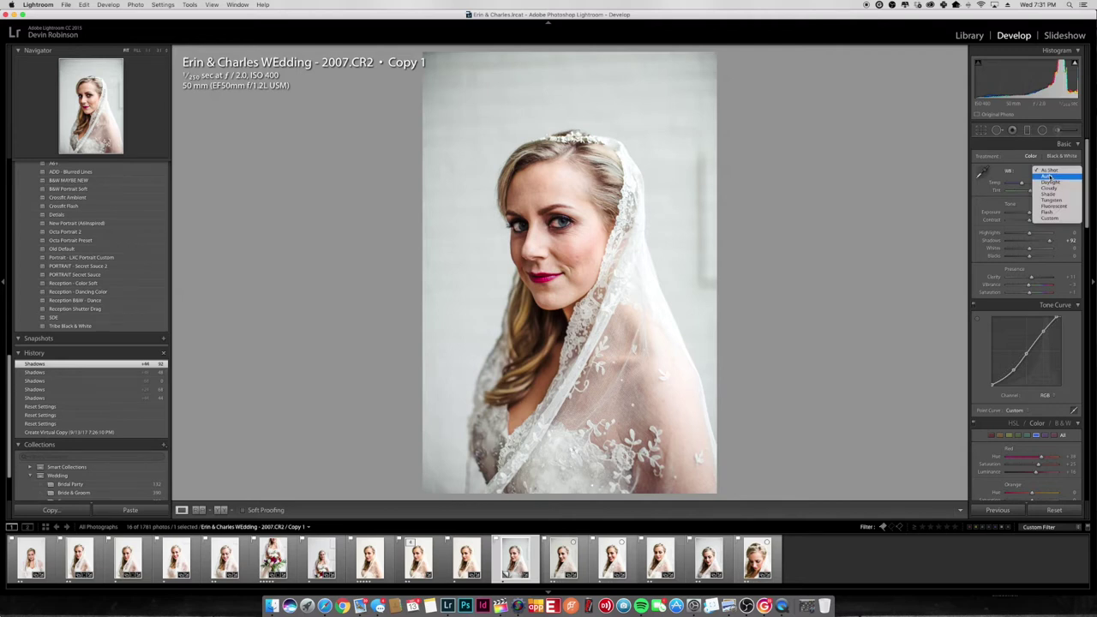
left_click(1050, 176)
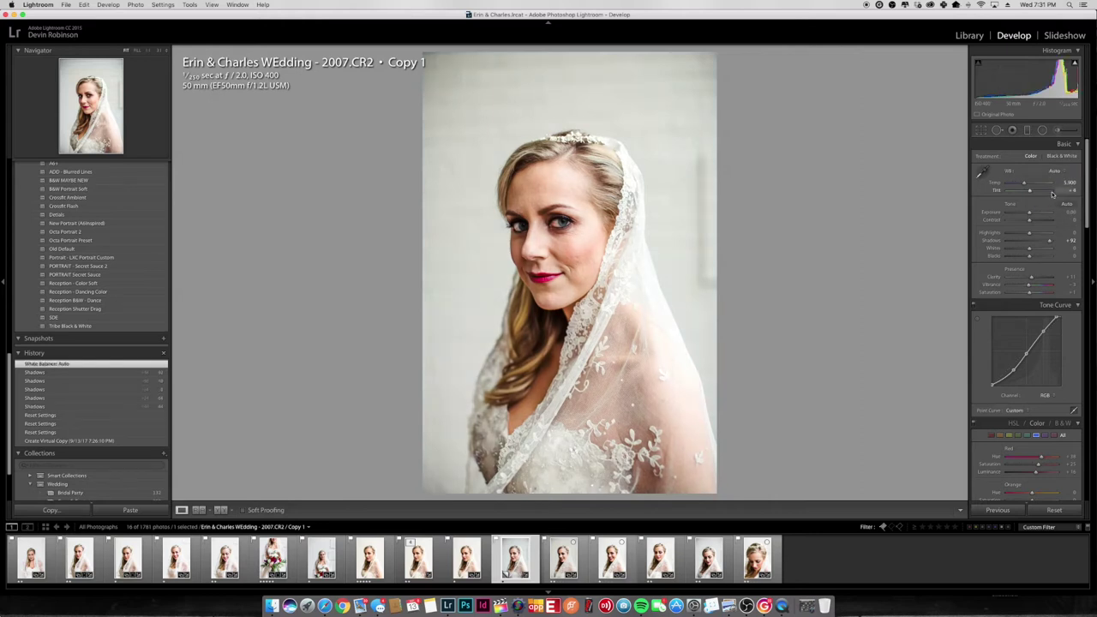
left_click_drag(1025, 184, 1024, 187)
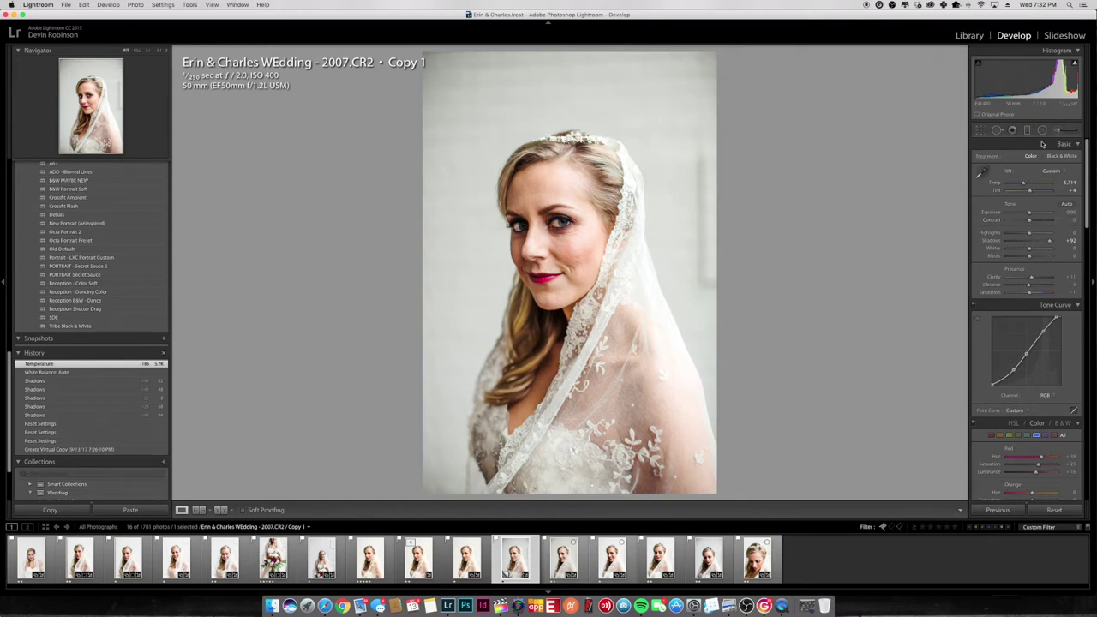
Step: Heal the blemish on the bride's cheek with a size 54 Spot Removal brush and reposition its source area
left_click(997, 130)
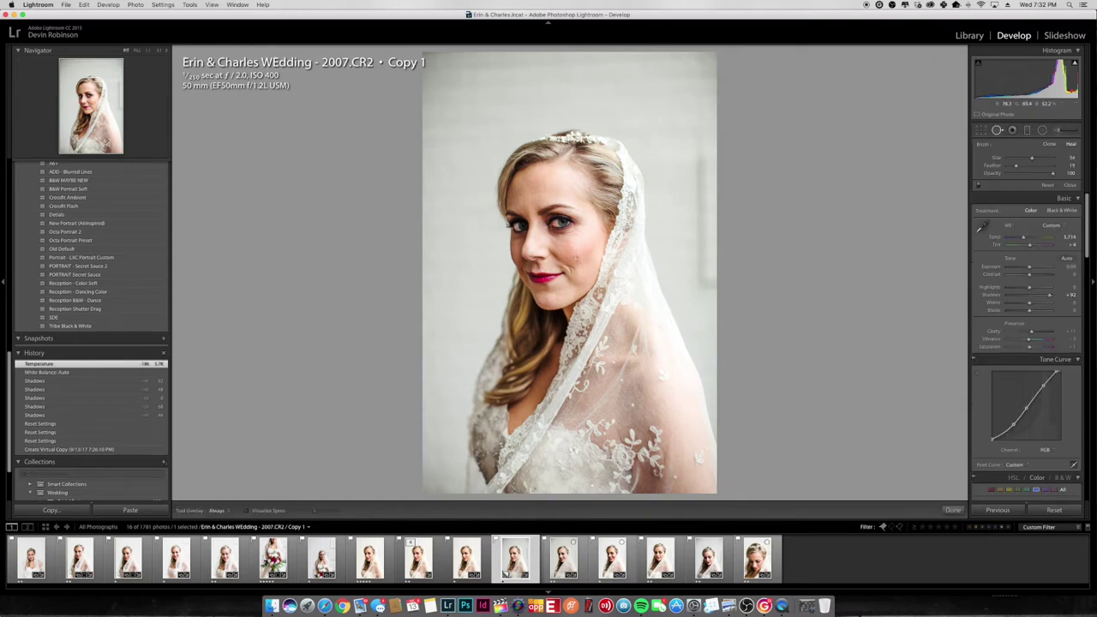
key("z")
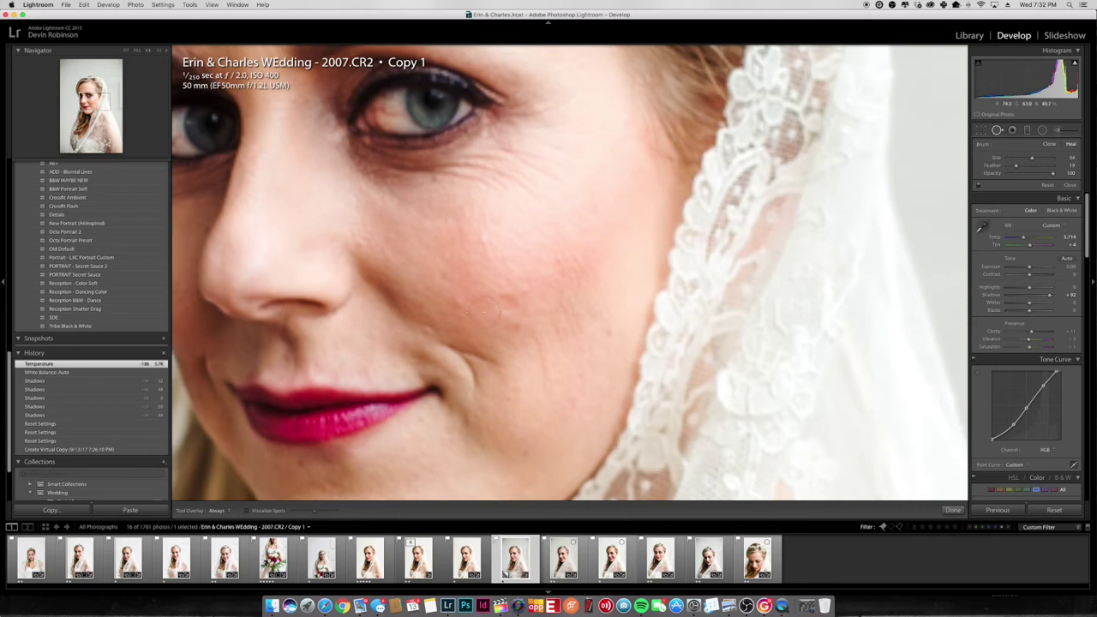
scroll(503, 307, "up", 2)
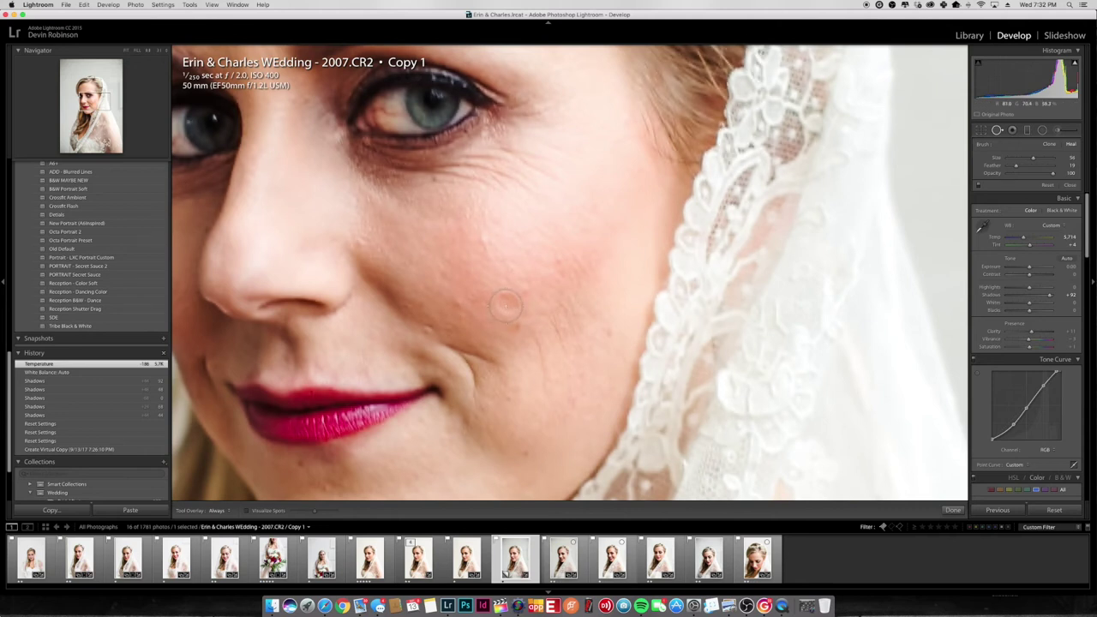
scroll(506, 306, "down", 2)
left_click(506, 306)
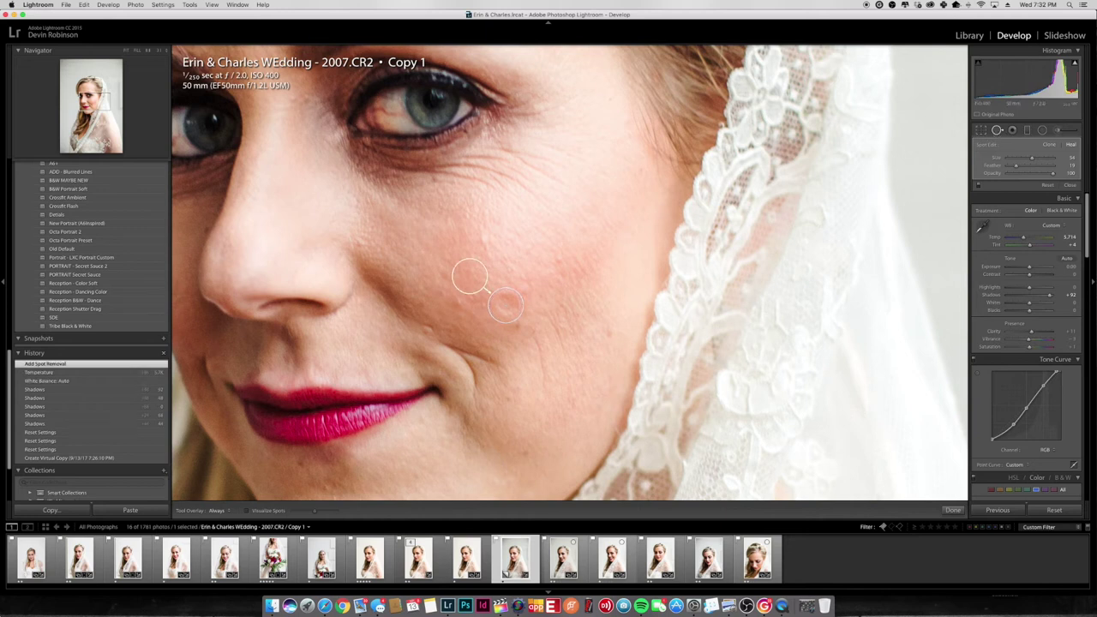
left_click_drag(470, 276, 481, 274)
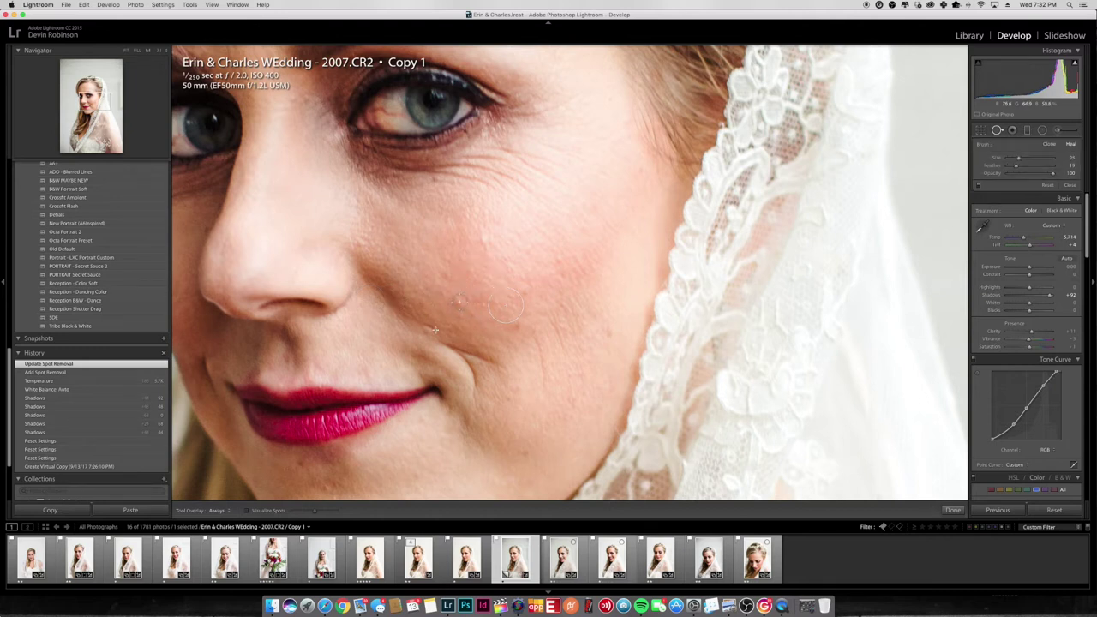
Step: Heal the remaining small blemishes across the bride's cheek with a smaller Spot Removal brush
left_click(456, 303)
left_click(425, 330)
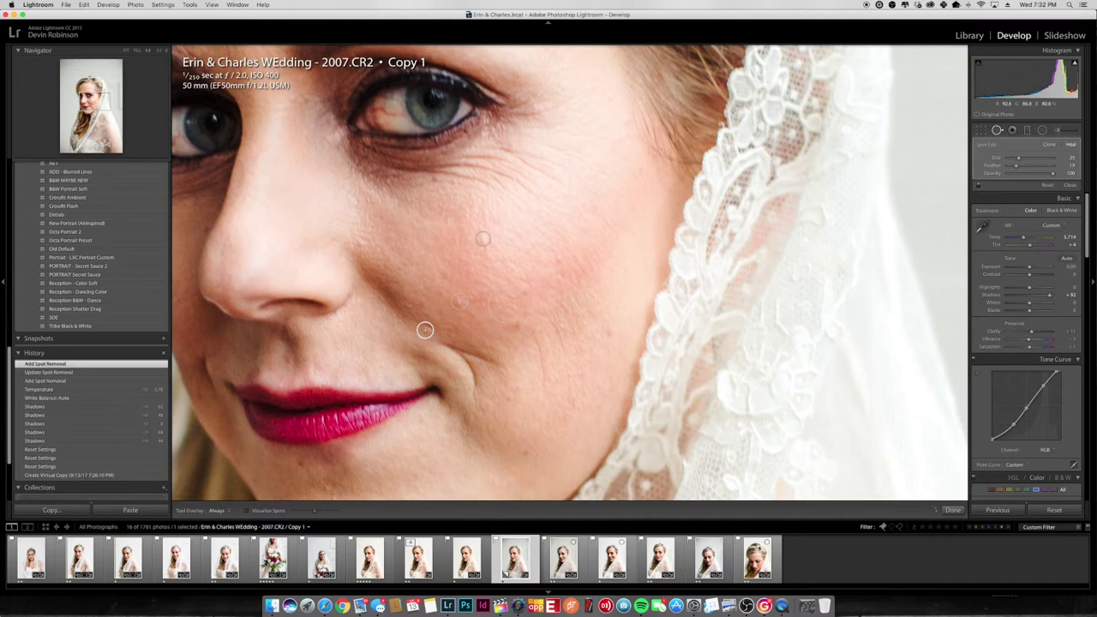
left_click(477, 229)
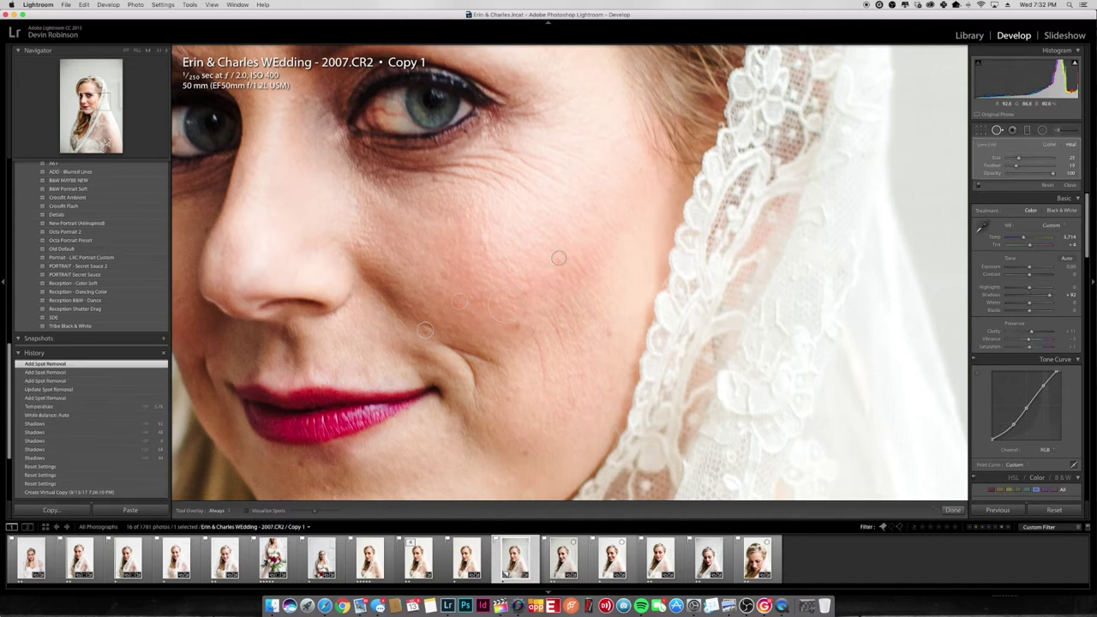
left_click(610, 331)
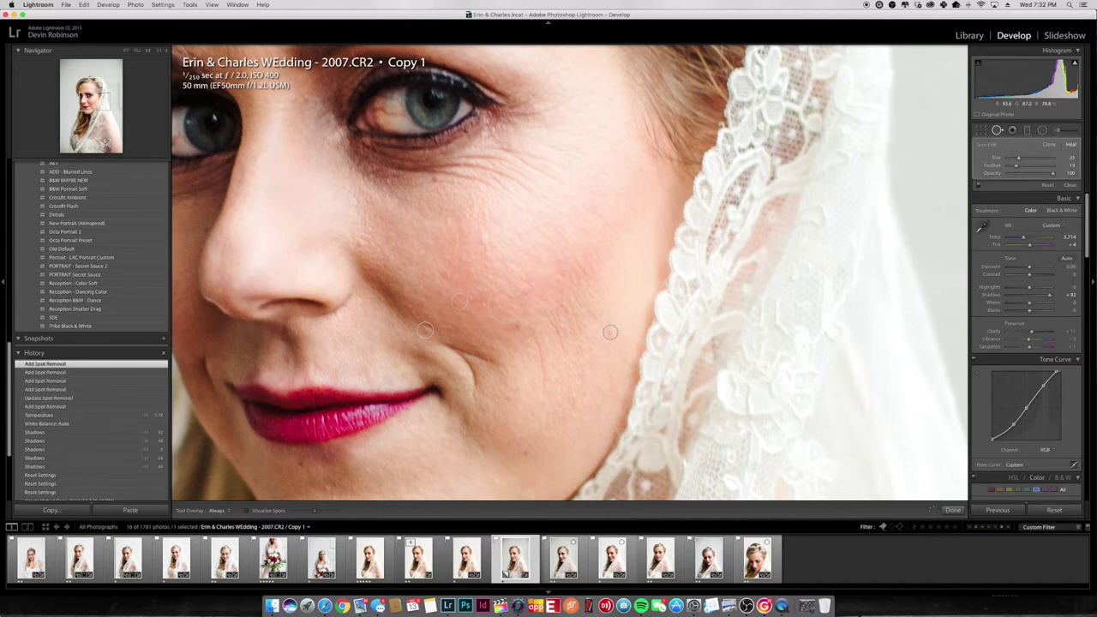
left_click(607, 331)
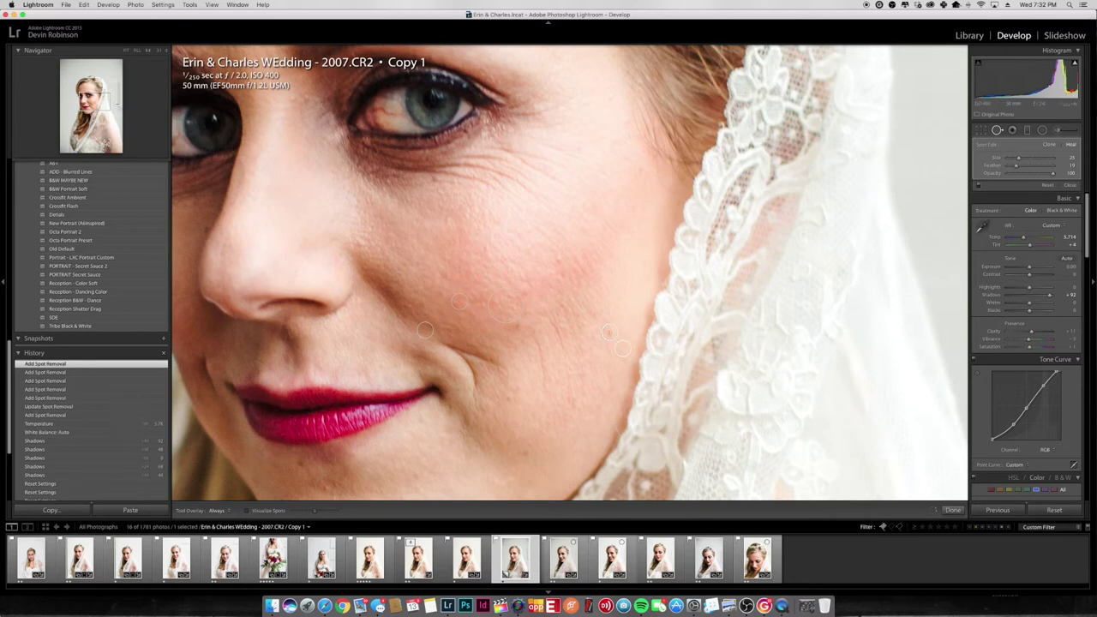
scroll(570, 273, "up", 10)
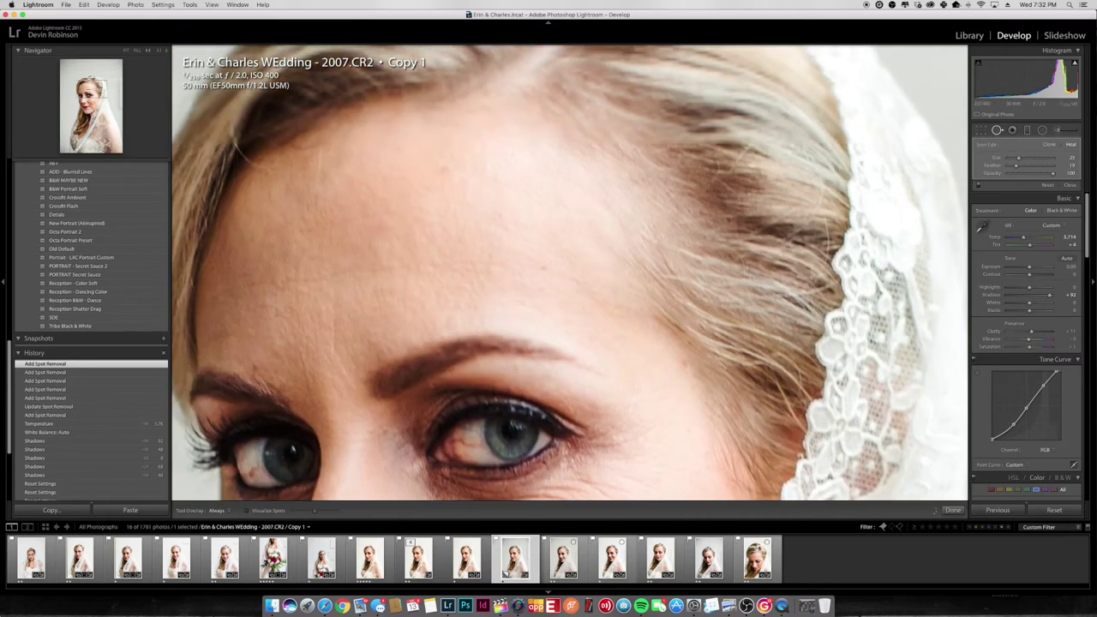
Step: Check the lower face for remaining blemishes, close Spot Removal and show the whole portrait
scroll(668, 279, "down", 10)
scroll(668, 278, "right", 2)
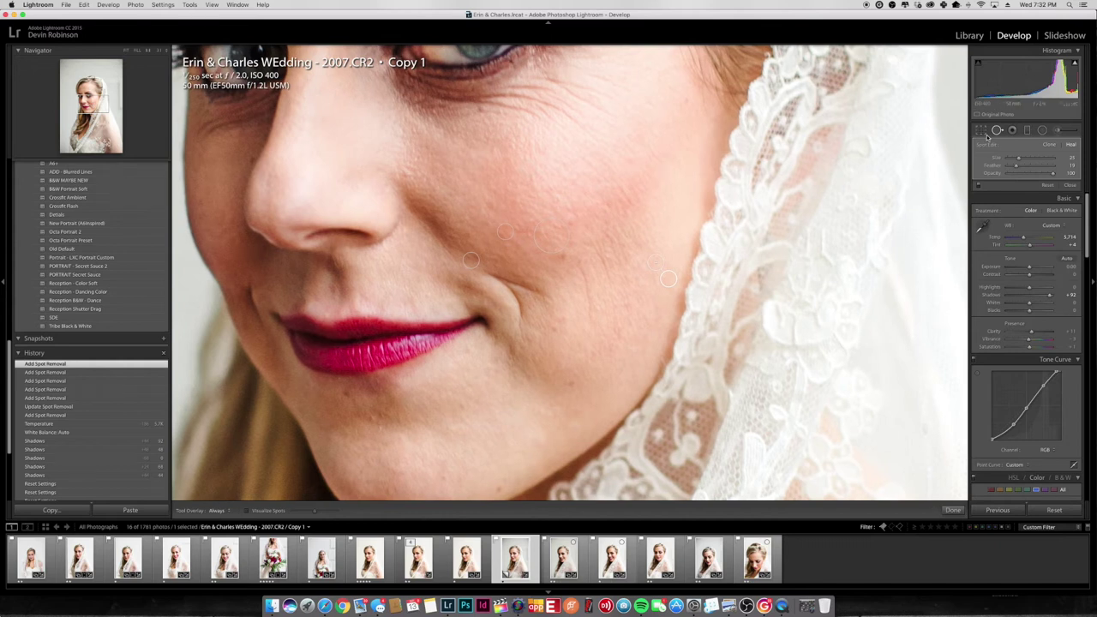
left_click(1028, 132)
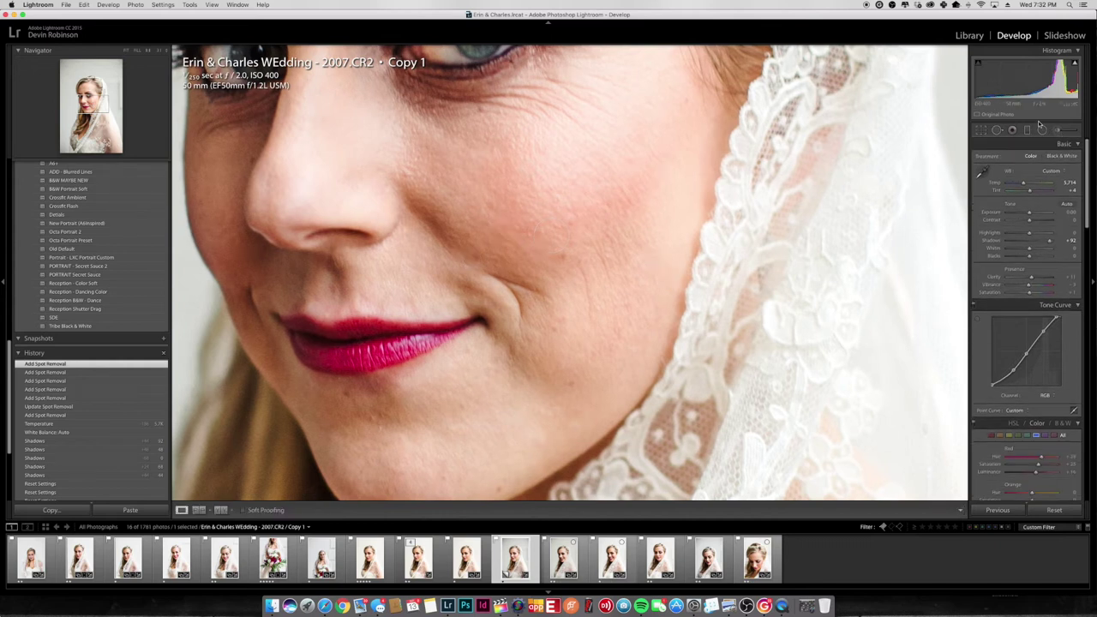
key("z")
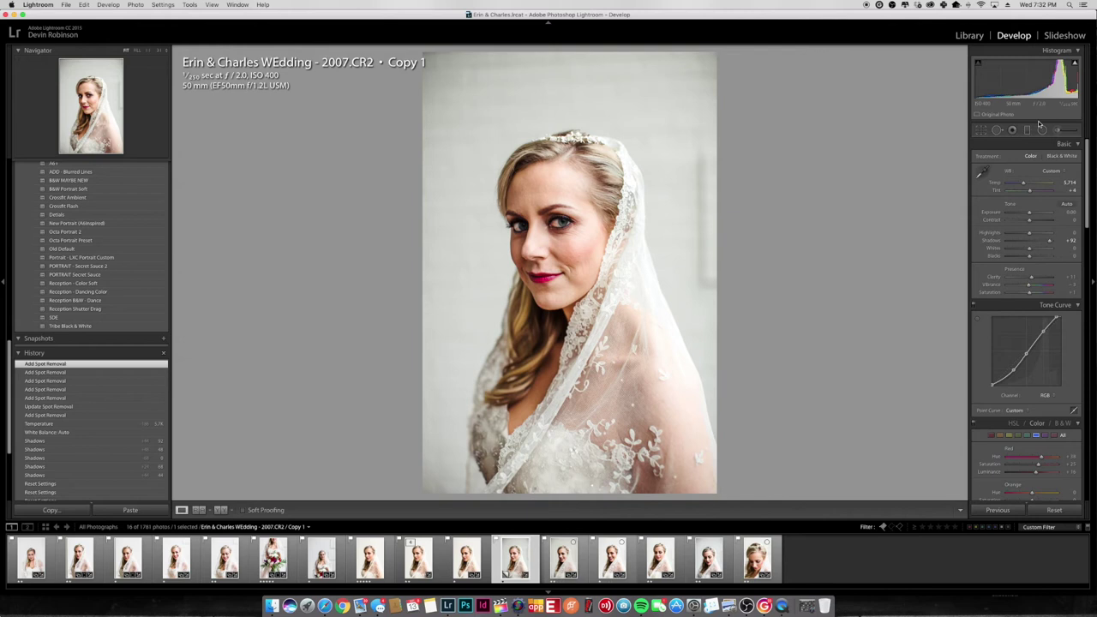
Step: Smooth the skin on the bride's face with Adjustment Brush strokes using the Beauty Brush Updated preset
left_click(1057, 129)
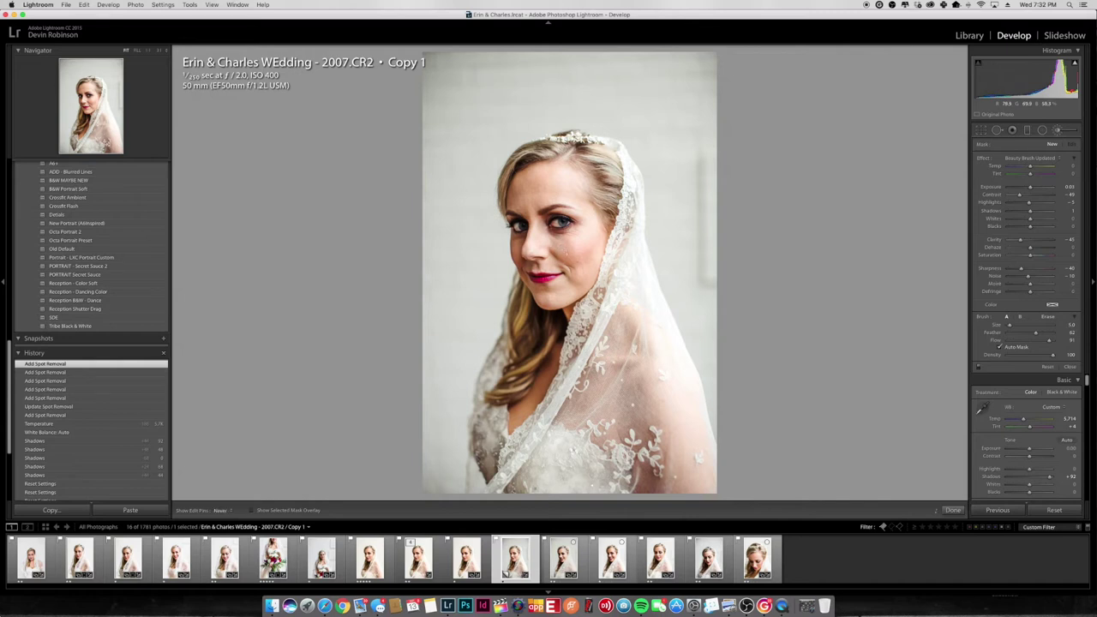
key("h")
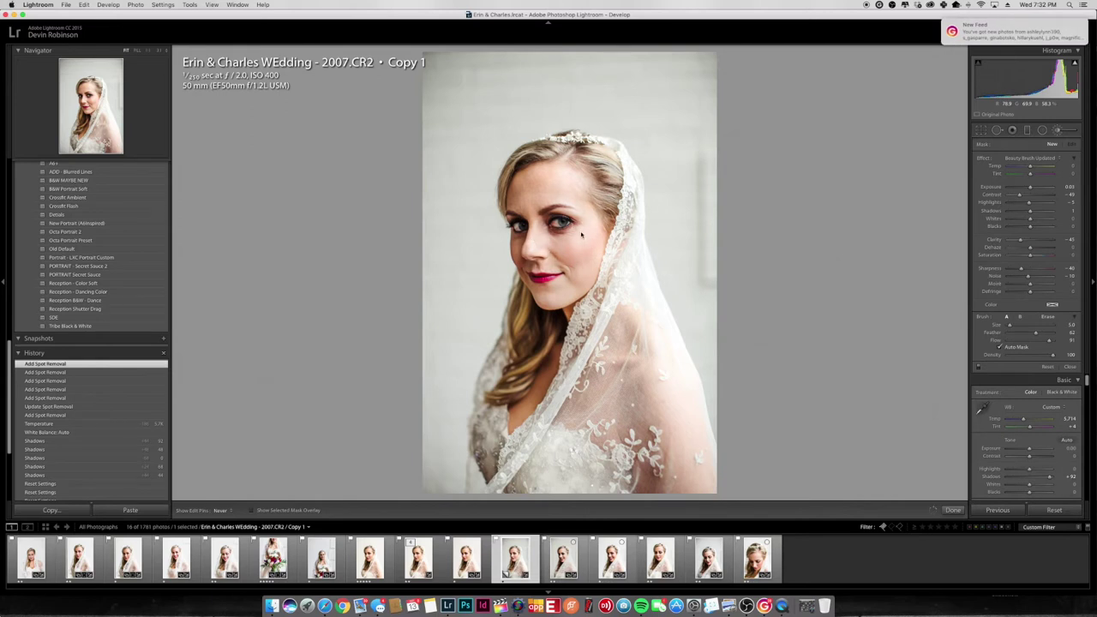
left_click_drag(561, 246, 524, 199)
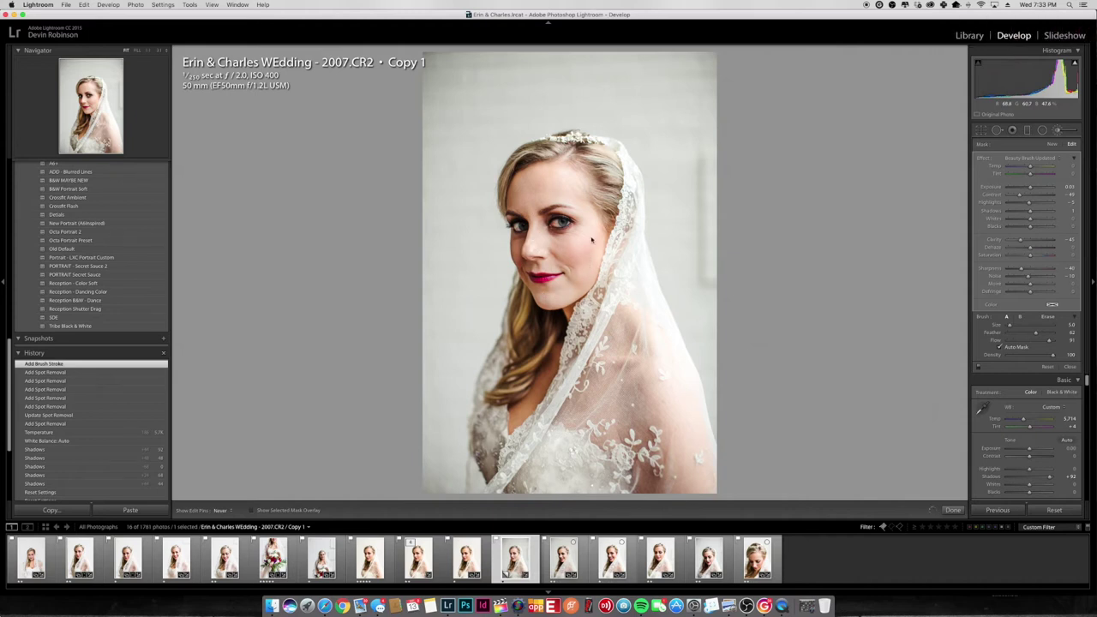
left_click_drag(591, 240, 591, 225)
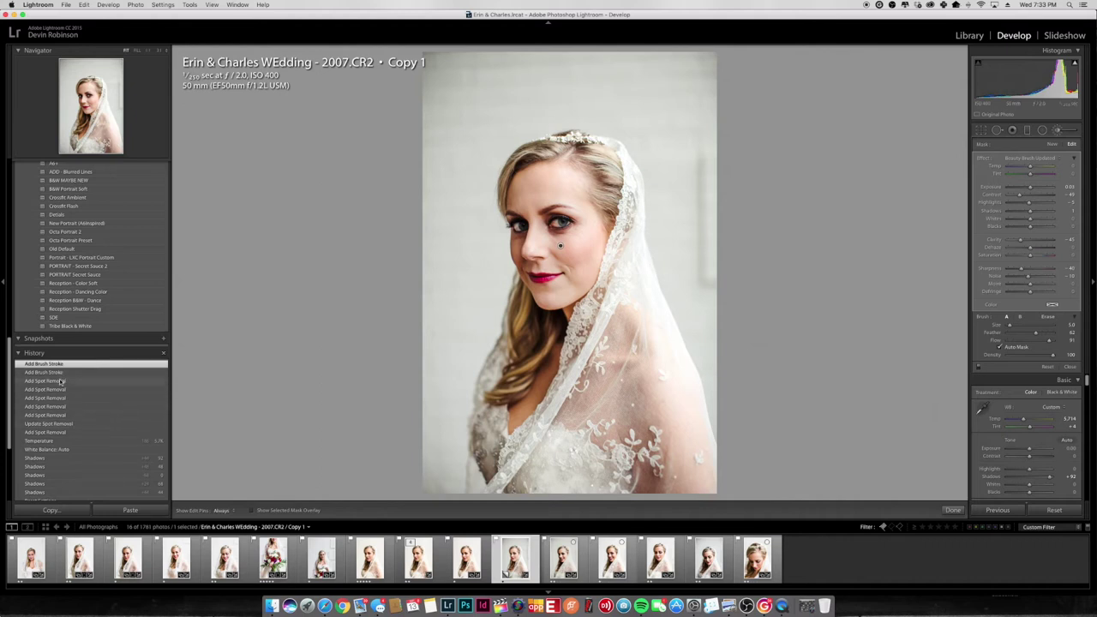
Step: Compare the smoothed skin with the history state before brushing, then extend the smoothing over the lower face and close the brush
left_click(62, 381)
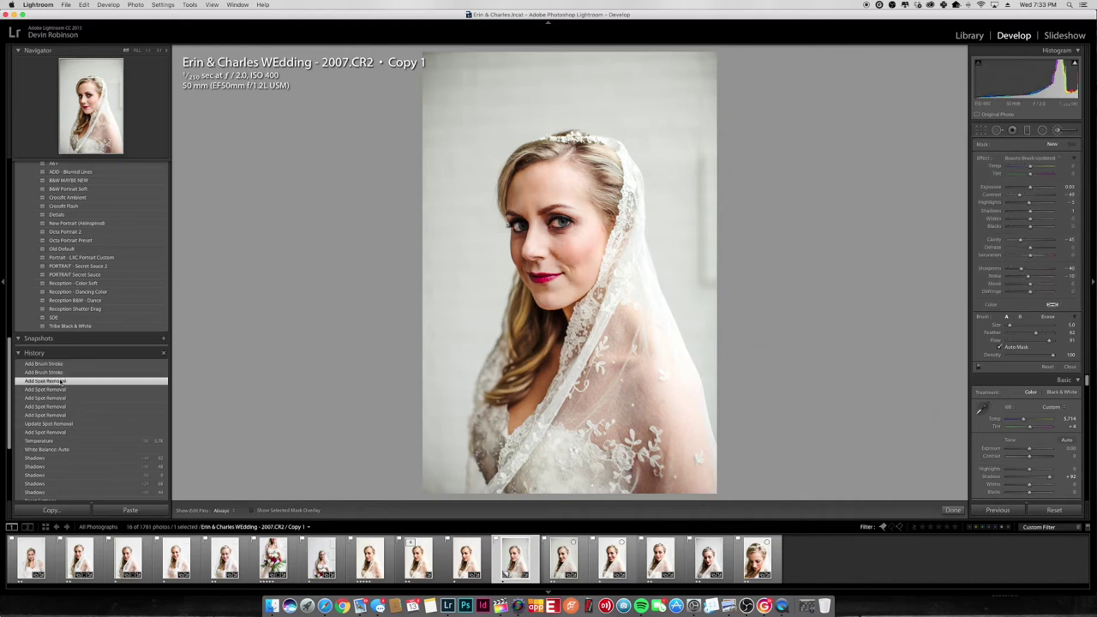
left_click(62, 364)
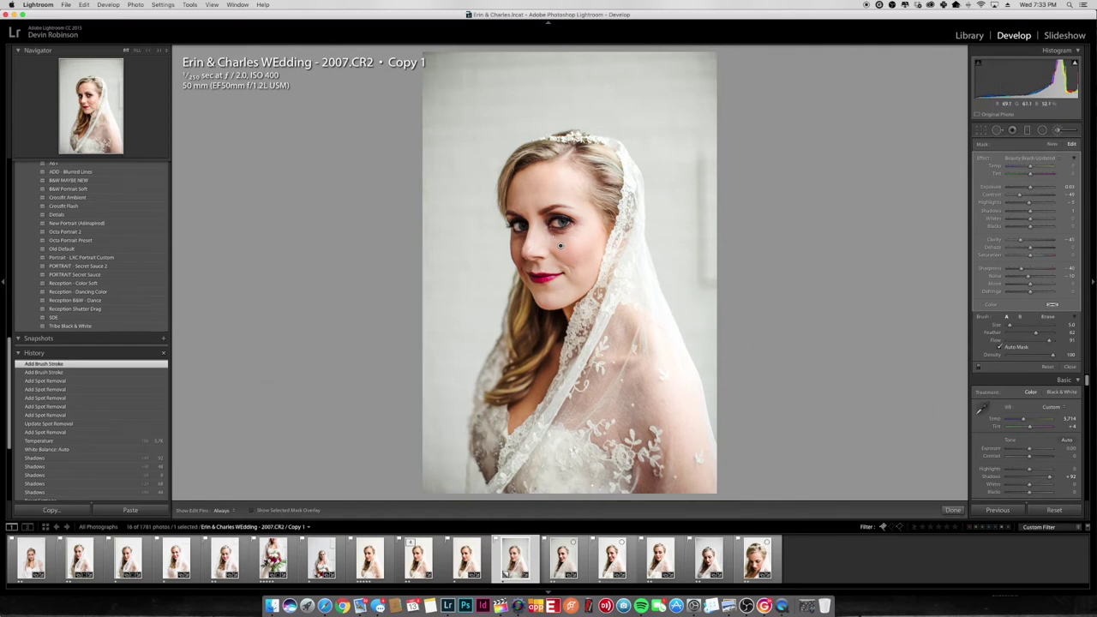
left_click_drag(559, 246, 536, 314)
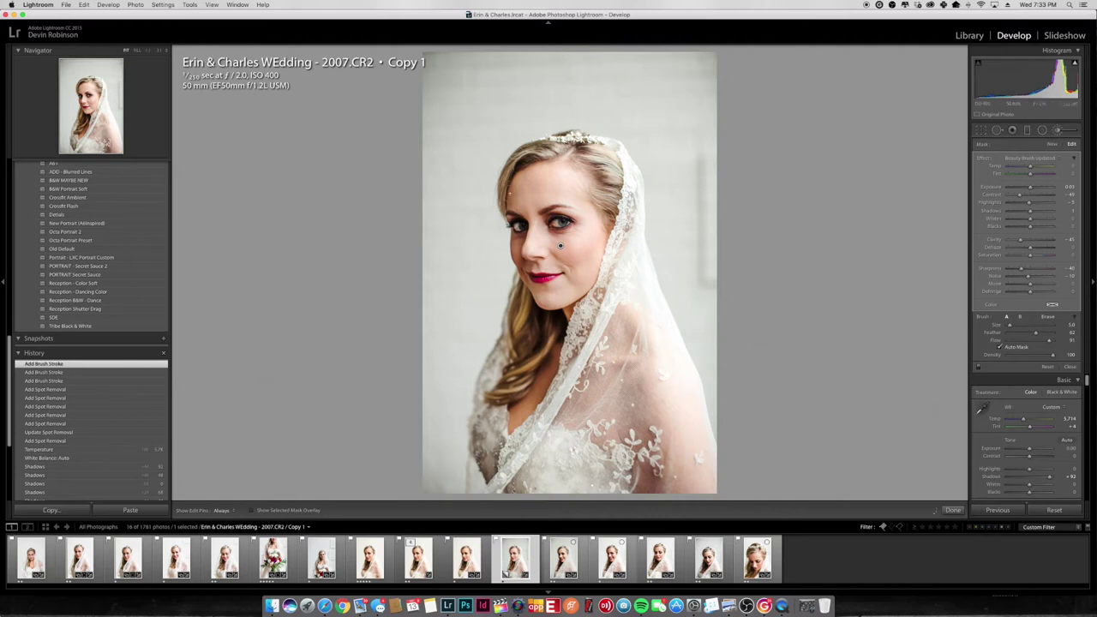
key("a")
key("k")
Step: Set the Adjustment Brush to the LRT | Eyes | Green preset at a lower flow for the bride's eyes
left_click(553, 221)
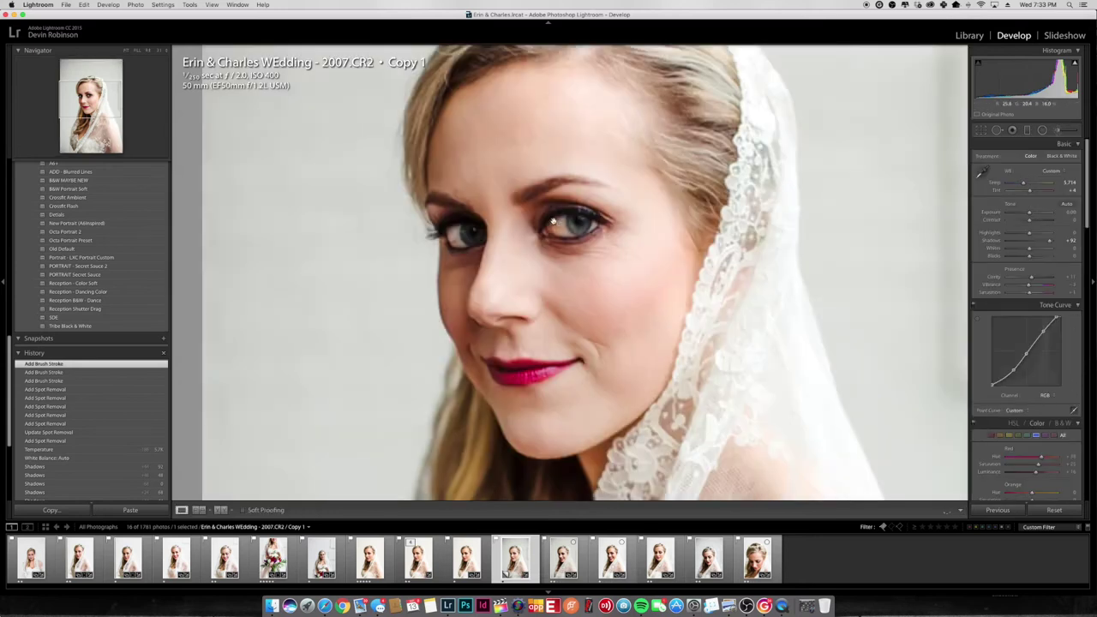
left_click(1042, 135)
left_click(1035, 158)
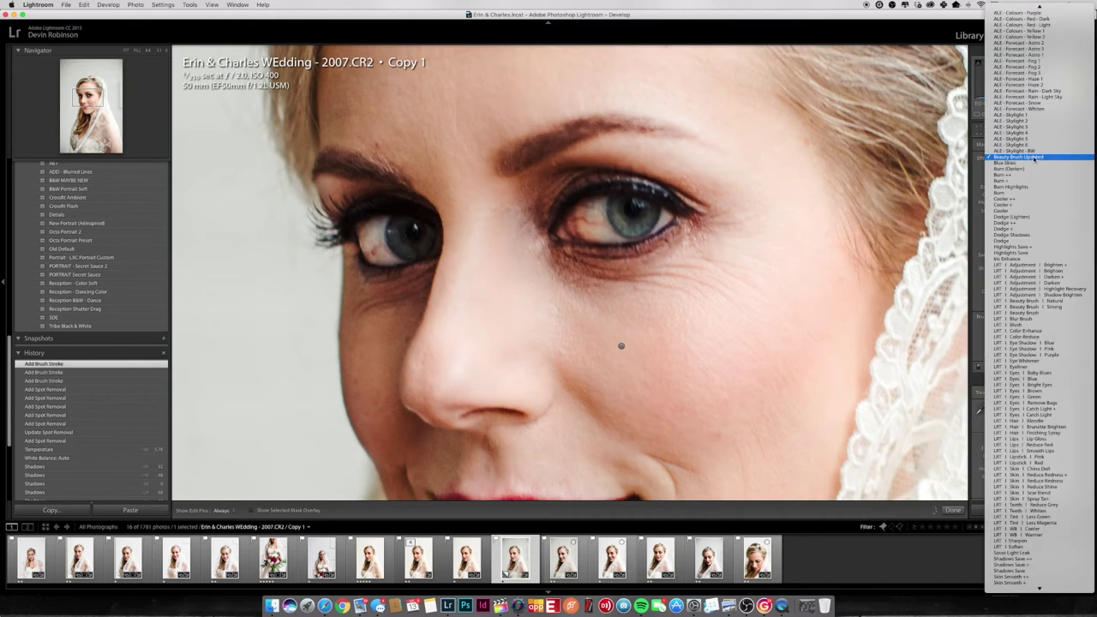
scroll(1029, 206, "up", 5)
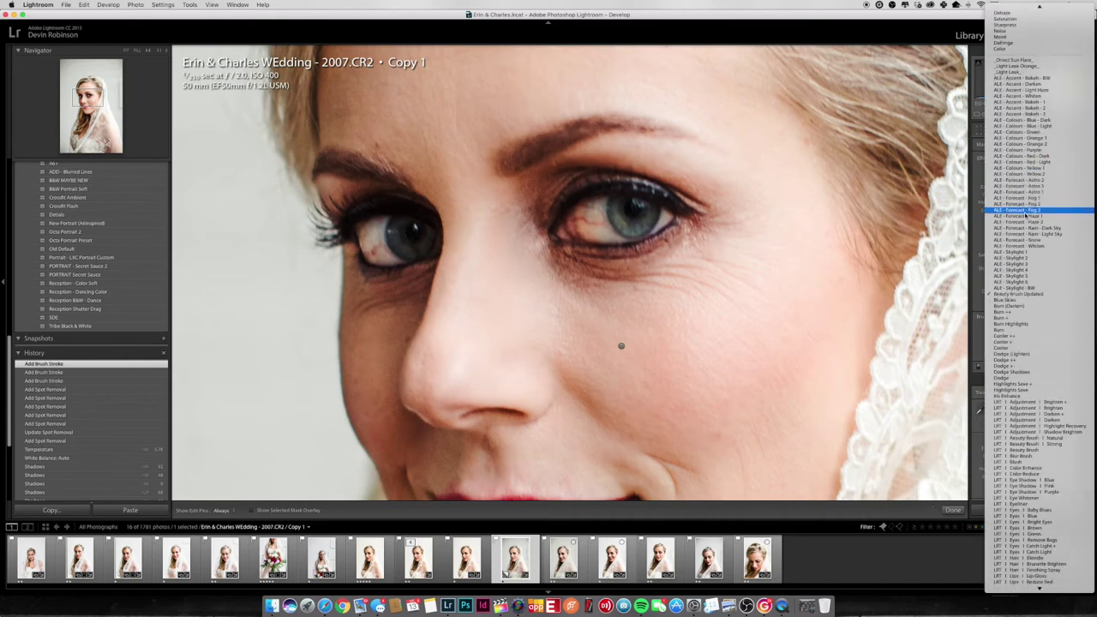
scroll(1026, 215, "down", 3)
scroll(1035, 257, "down", 3)
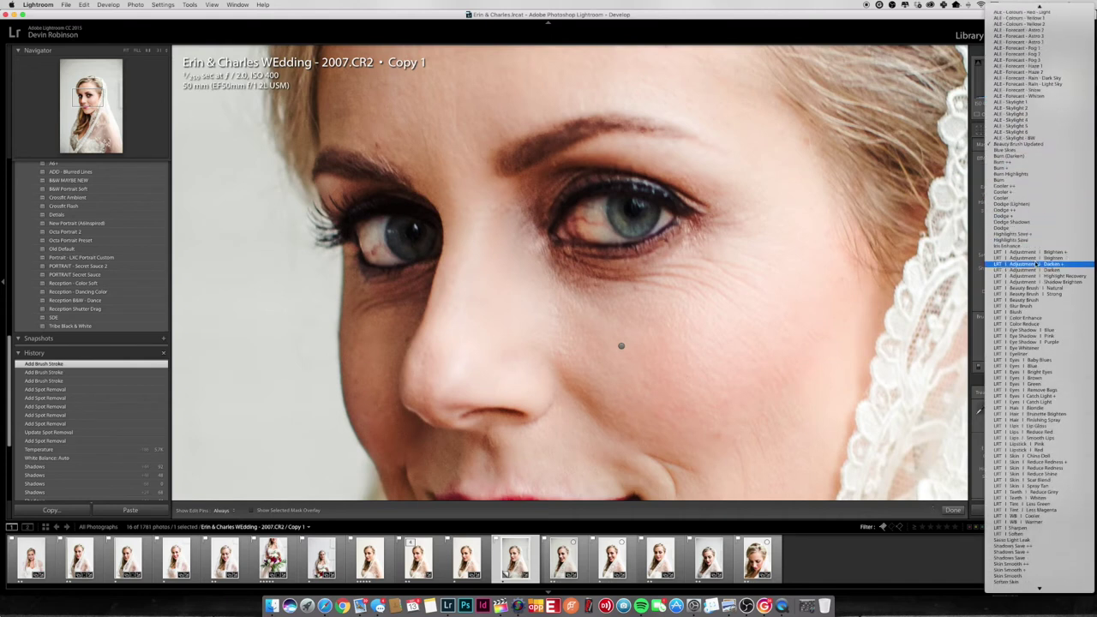
left_click(1045, 387)
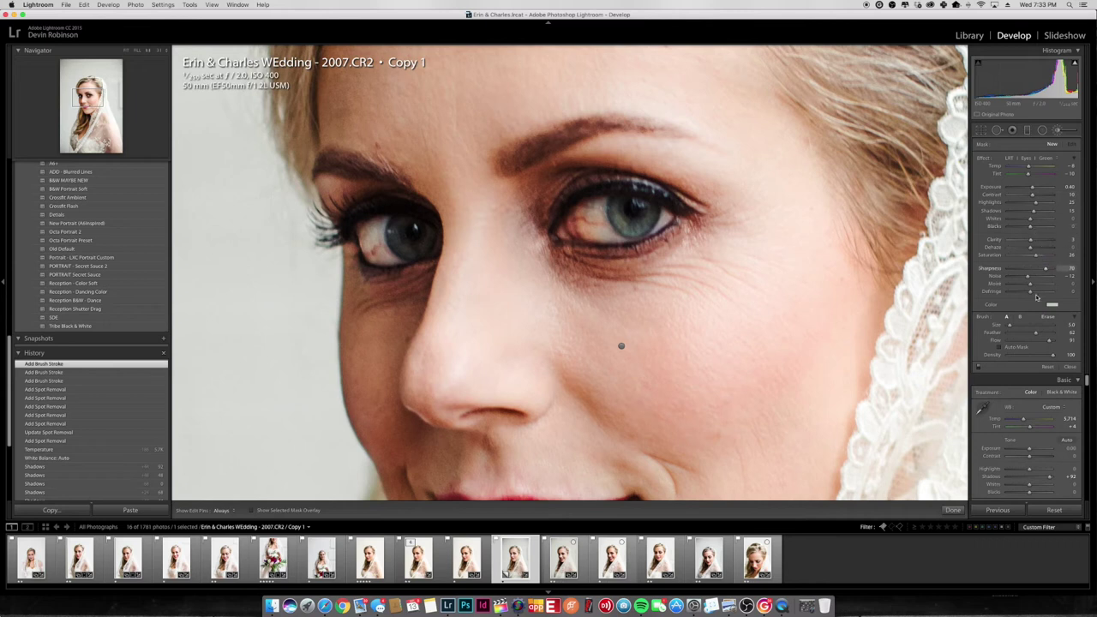
left_click_drag(1044, 345, 1045, 345)
Step: Paint the green eye enhancement over both irises, adding extra strokes to the eye nearer the veil, and close the brush
key("h")
left_click_drag(651, 209, 615, 210)
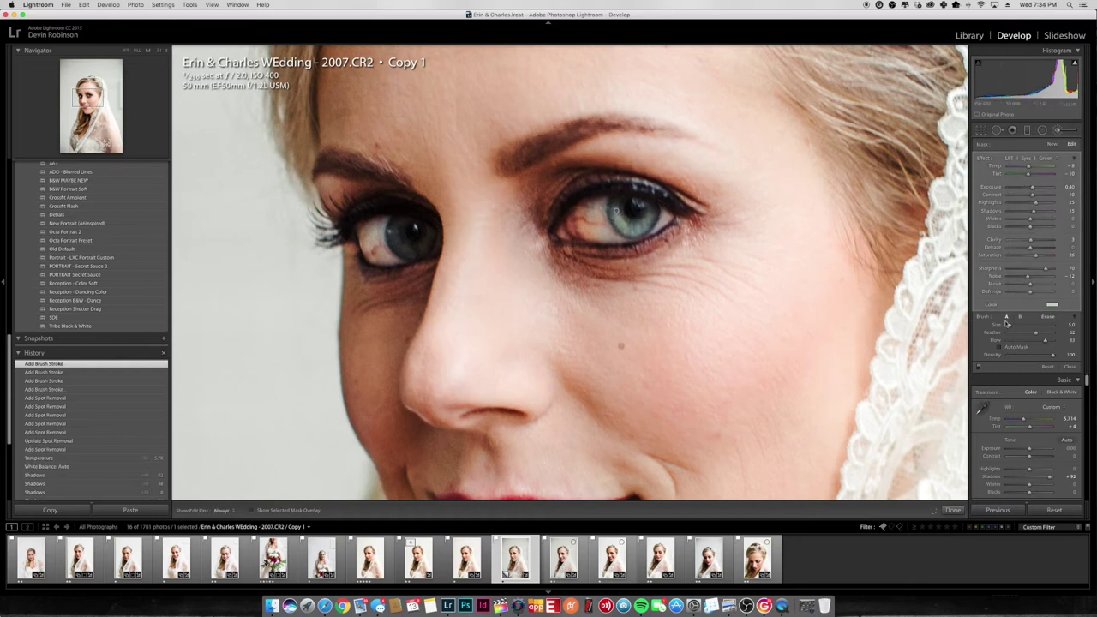
key("h")
key("h")
mouse_move(397, 236)
left_mouse_down()
mouse_move(423, 248)
mouse_move(431, 232)
mouse_move(418, 250)
mouse_move(438, 250)
mouse_move(398, 230)
left_mouse_up()
key("h")
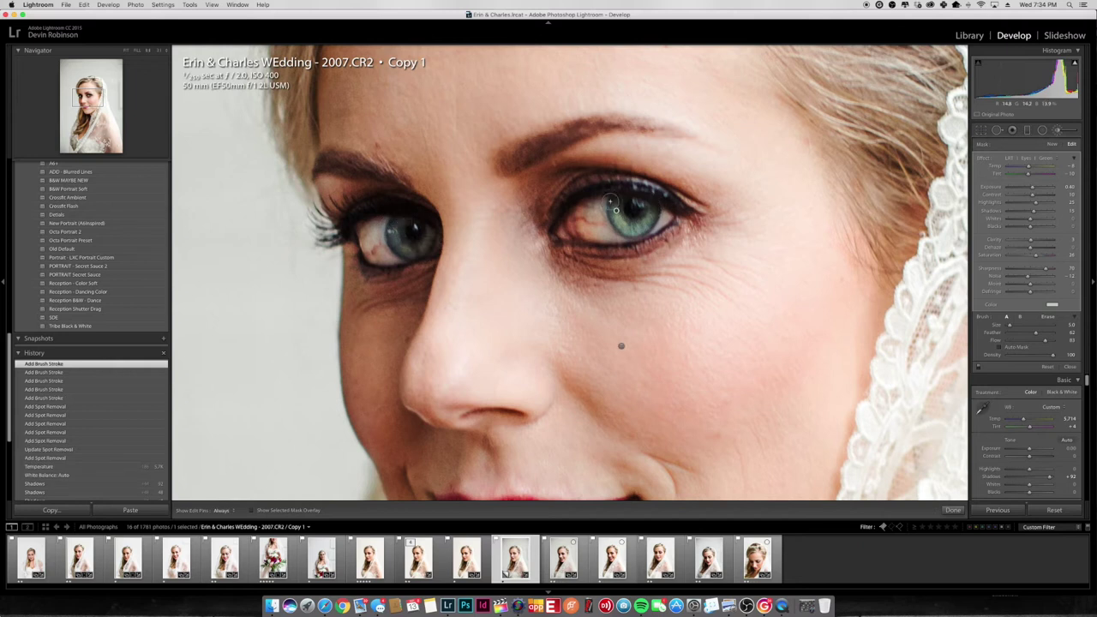
left_click(610, 203)
left_click(610, 203)
key("z")
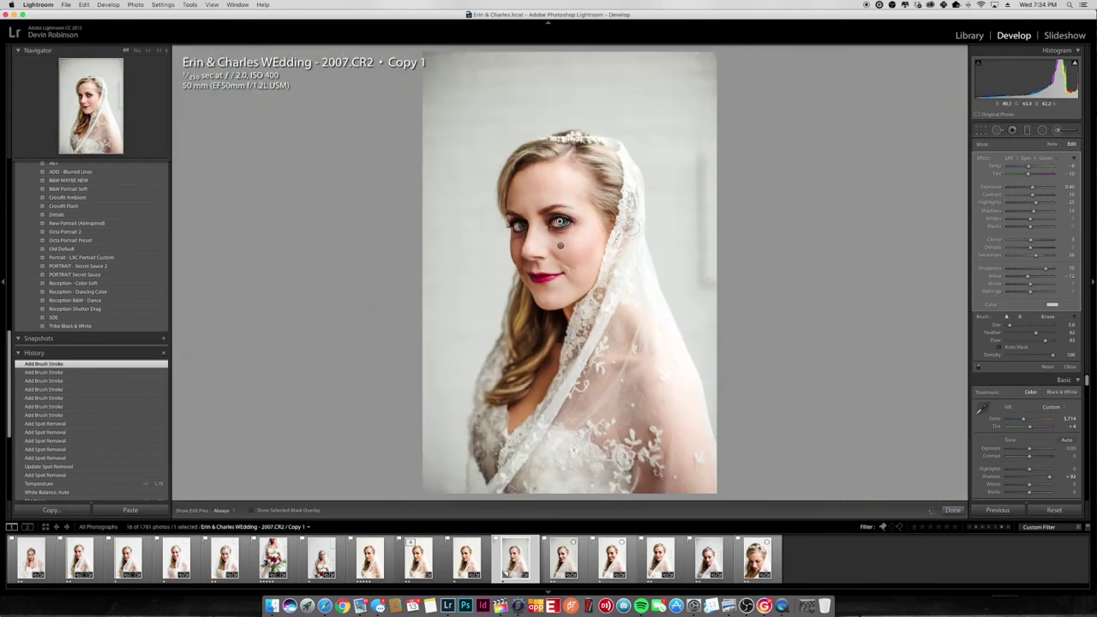
key("k")
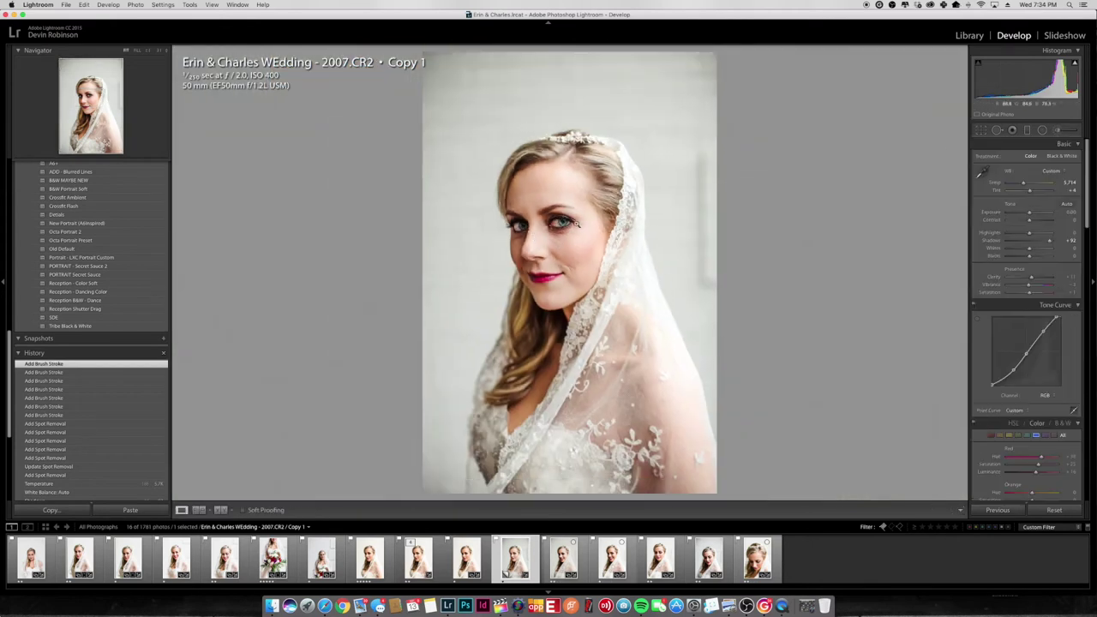
Step: Compare the portrait across the brush stroke and spot removal states in the history, ending on the latest state
left_click(51, 373)
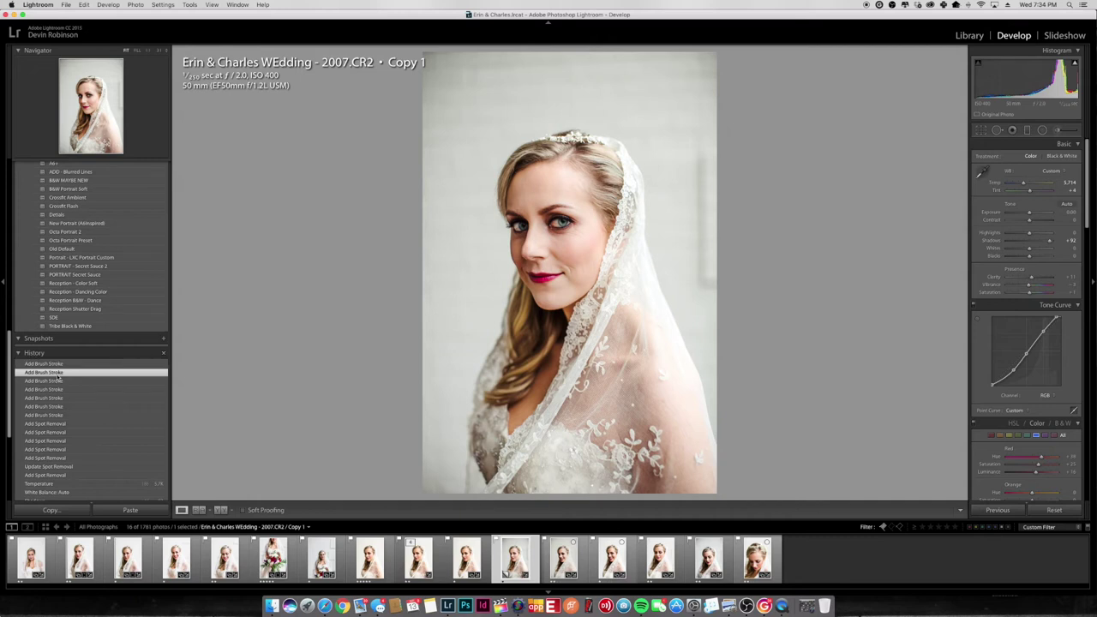
left_click(61, 365)
left_click(61, 389)
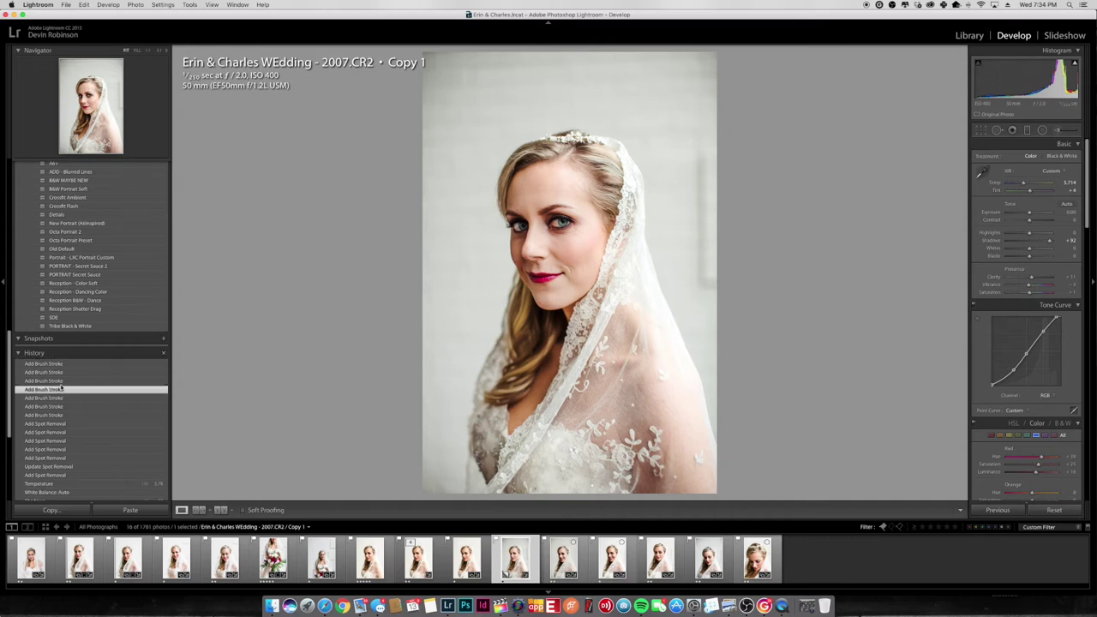
left_click(64, 398)
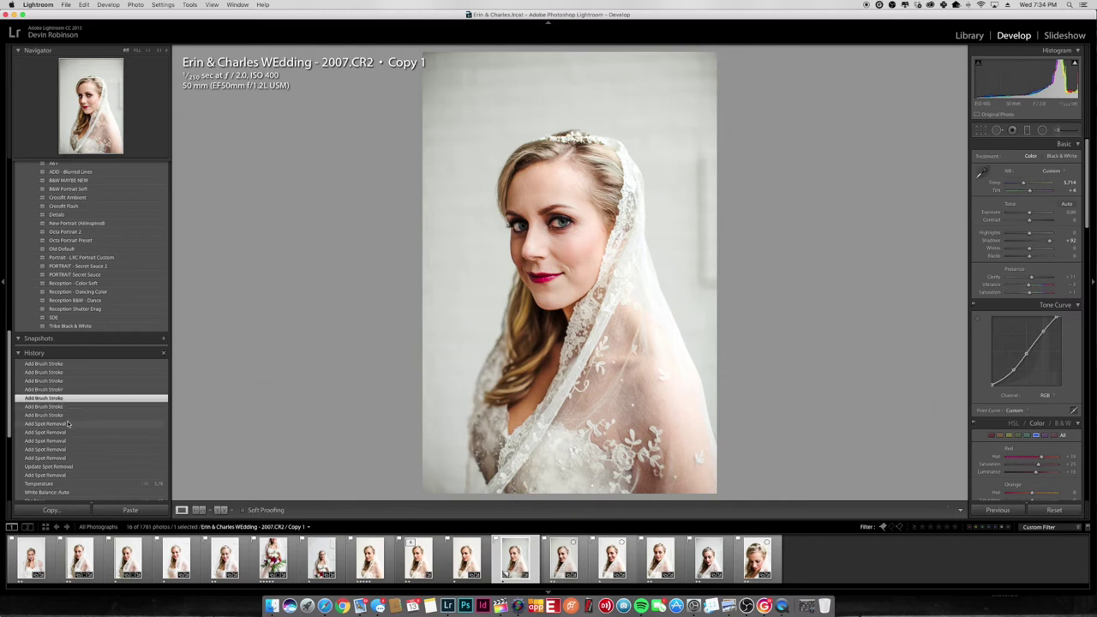
left_click(67, 423)
left_click(63, 416)
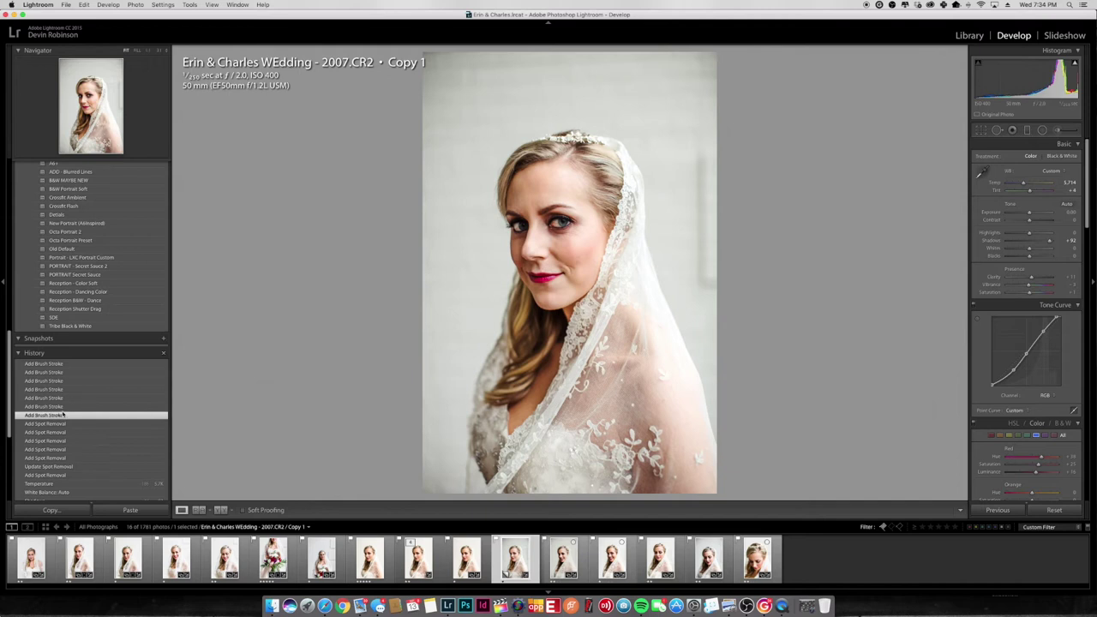
left_click(56, 364)
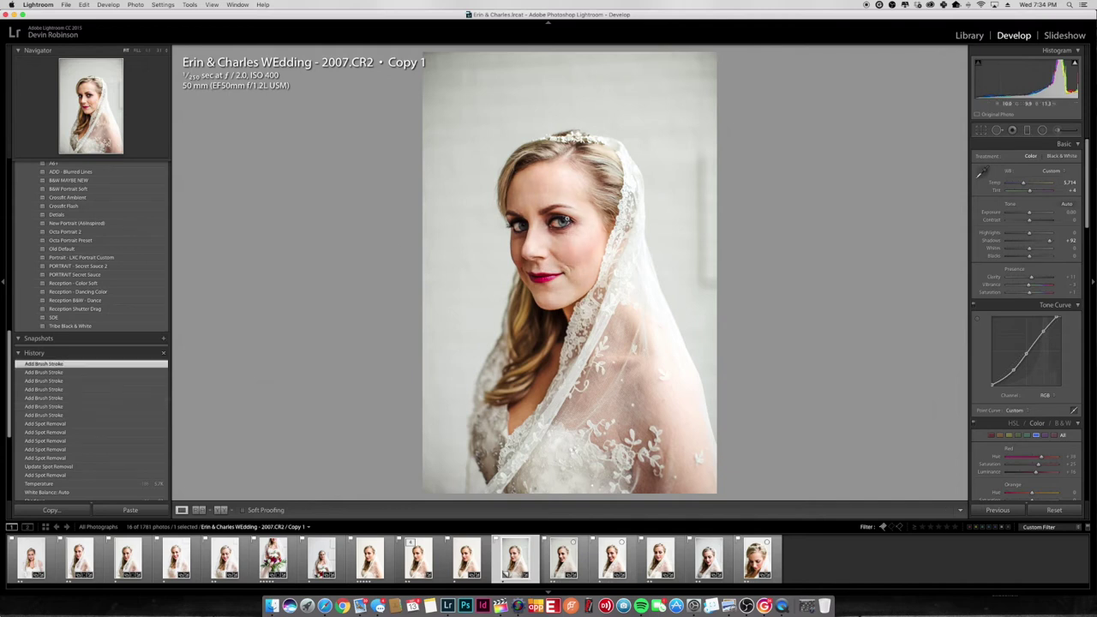
Step: Try to whiten the whites of both eyes using the Adjustment Brush with the LRT | Eye Whitener preset
left_click(564, 221)
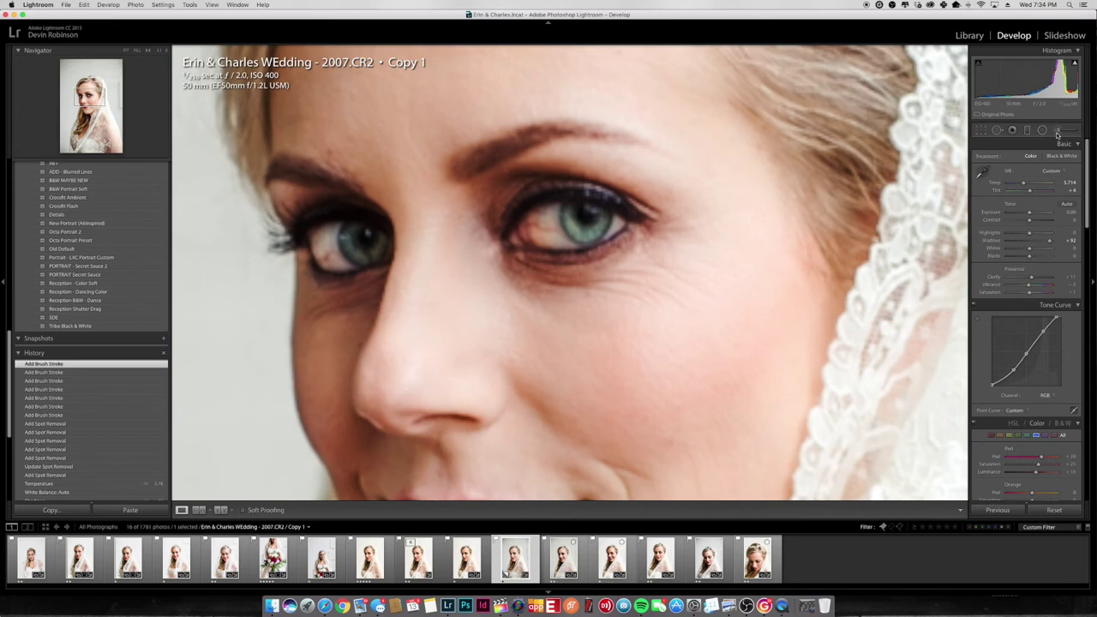
left_click(1057, 130)
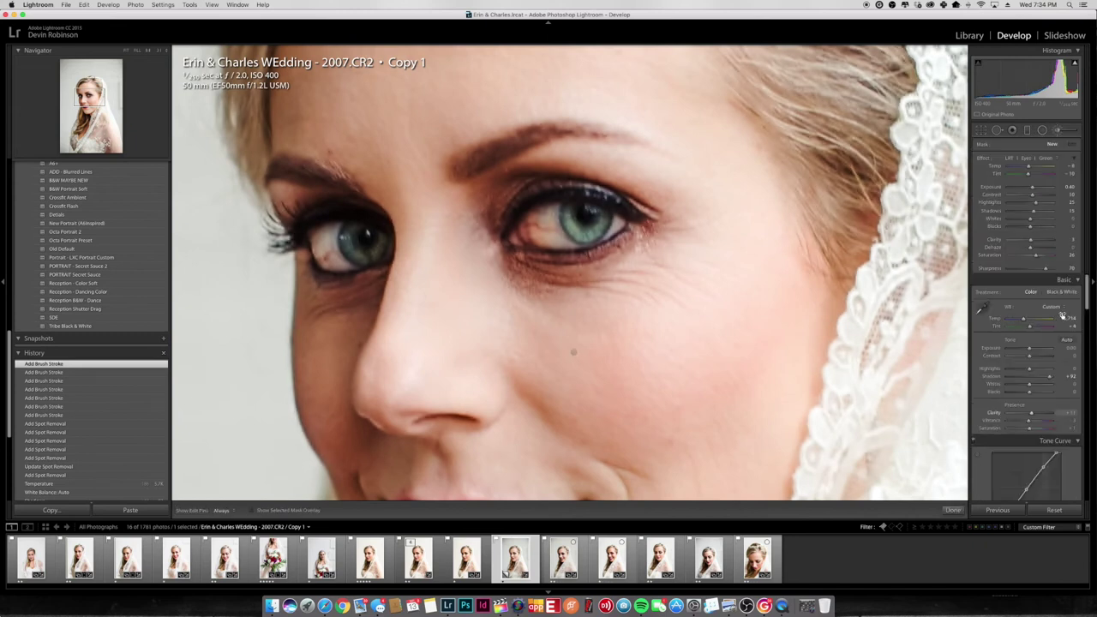
left_click(1034, 161)
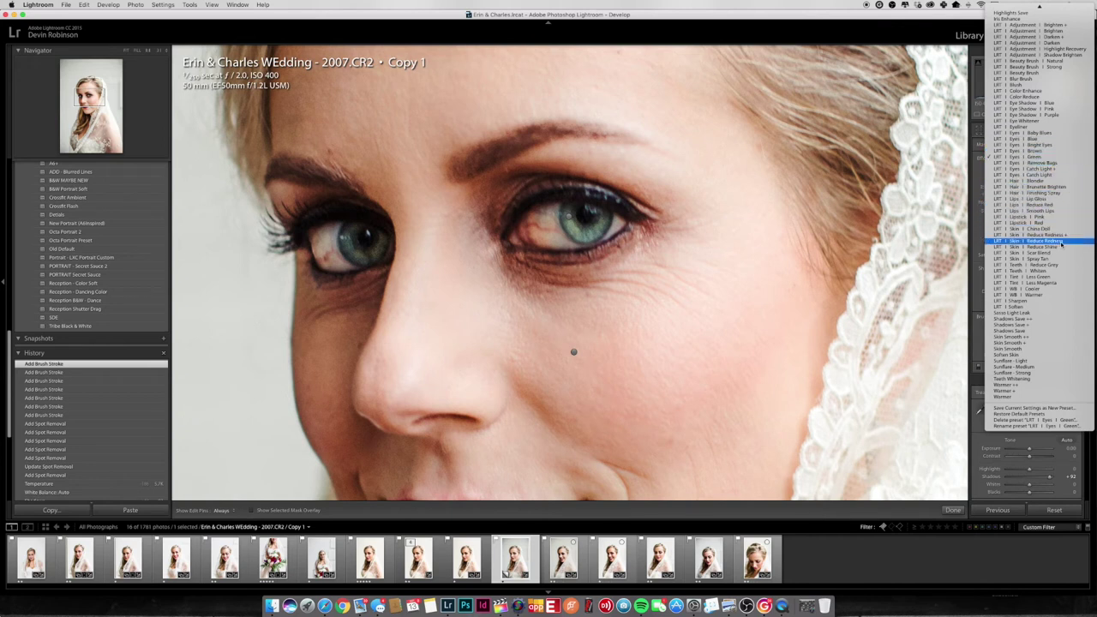
left_click(1047, 121)
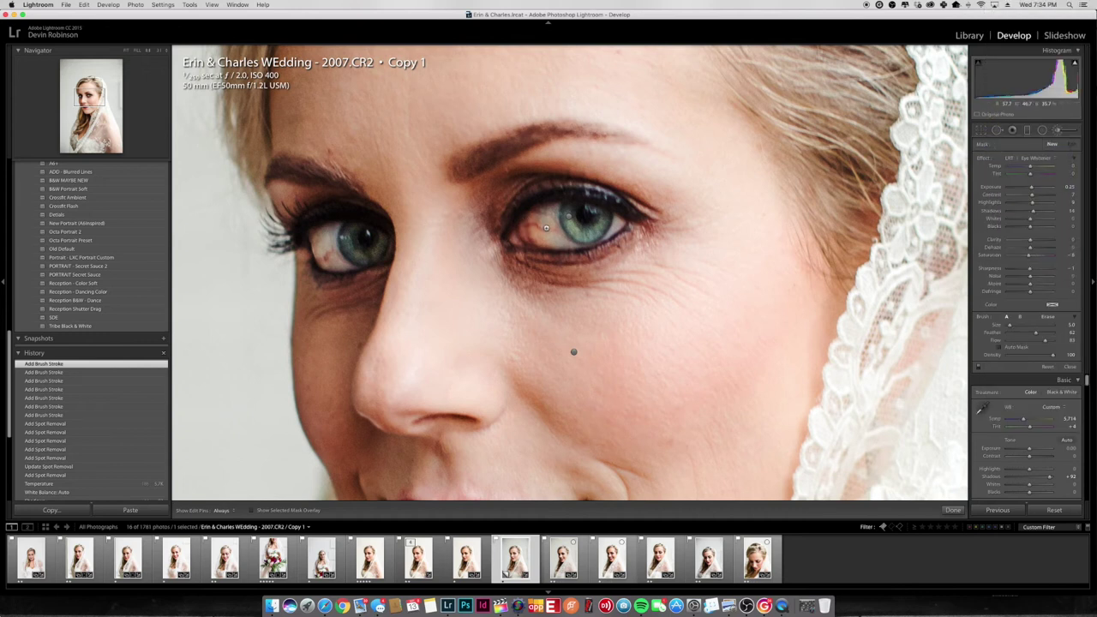
mouse_move(545, 218)
left_mouse_down()
mouse_move(535, 228)
mouse_move(549, 240)
left_mouse_up()
key("h")
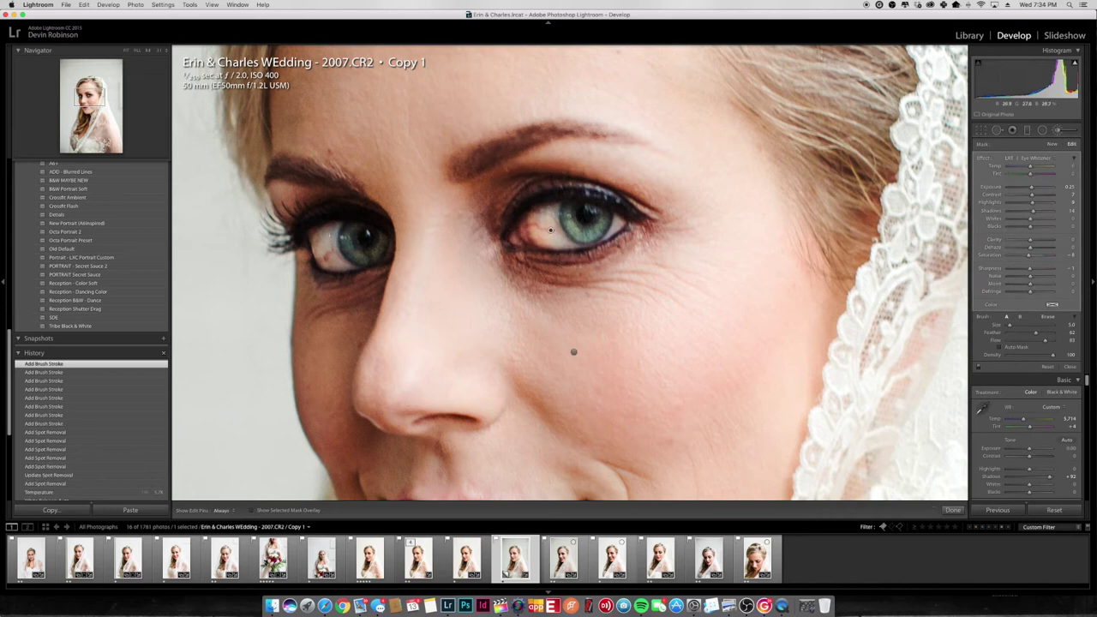
left_click_drag(324, 235, 328, 253)
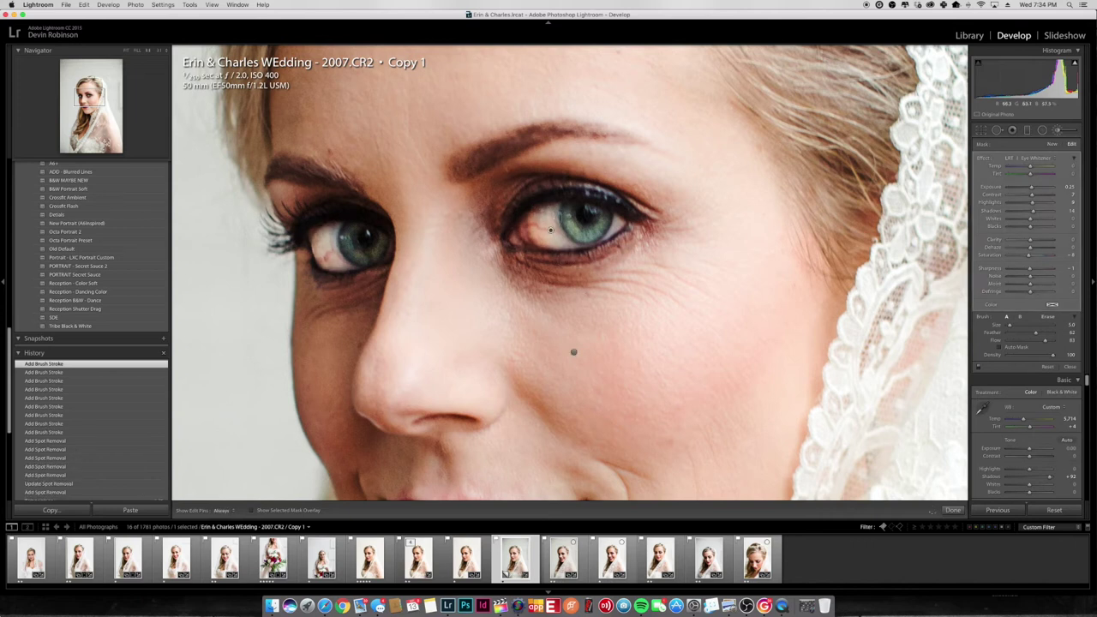
key("z")
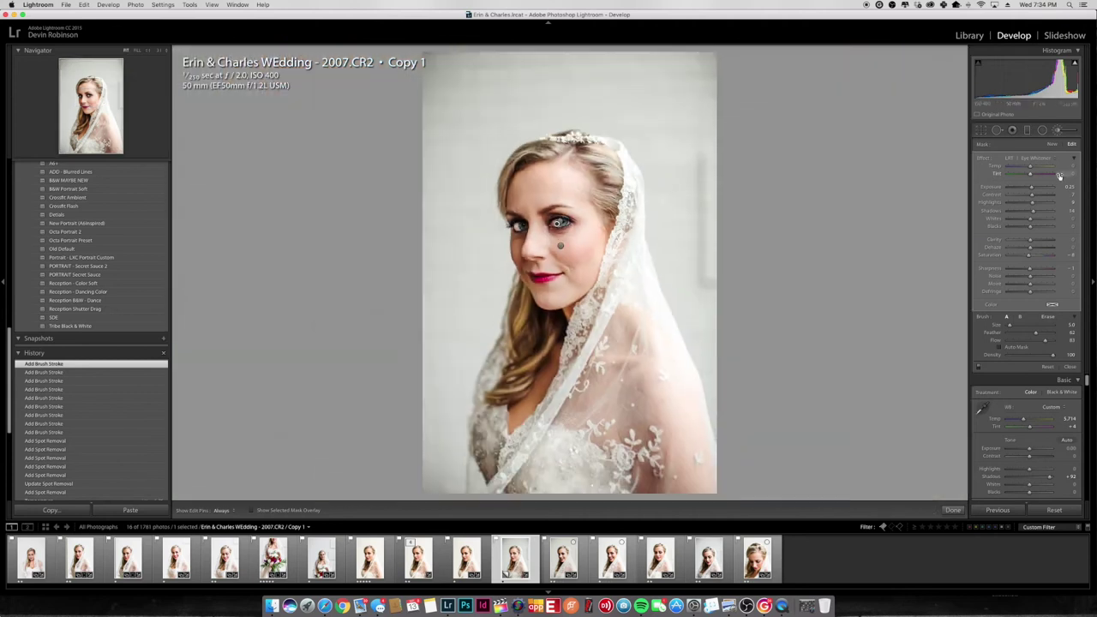
left_click(1057, 130)
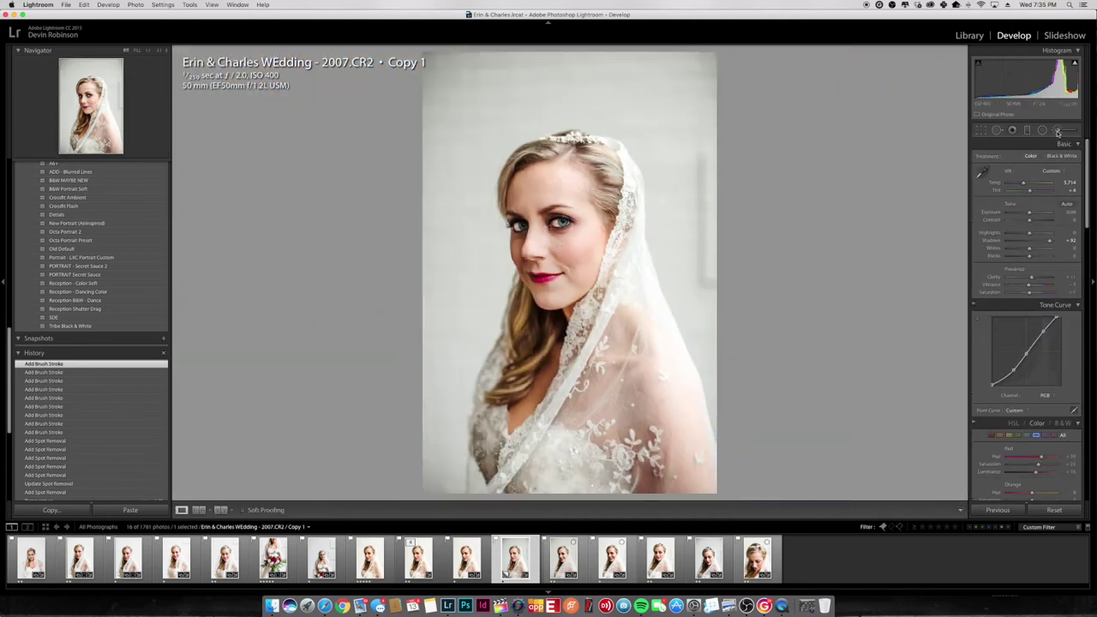
Step: Delete the Eye Whitener brush adjustment from the bride's eyes
left_click(1057, 130)
key("z")
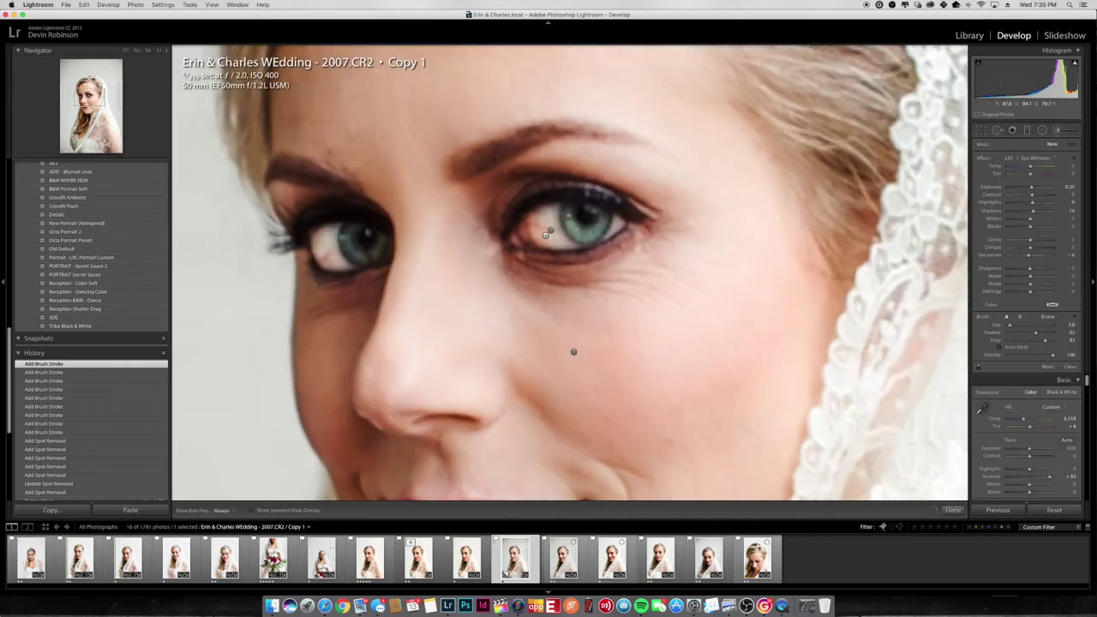
key("Delete")
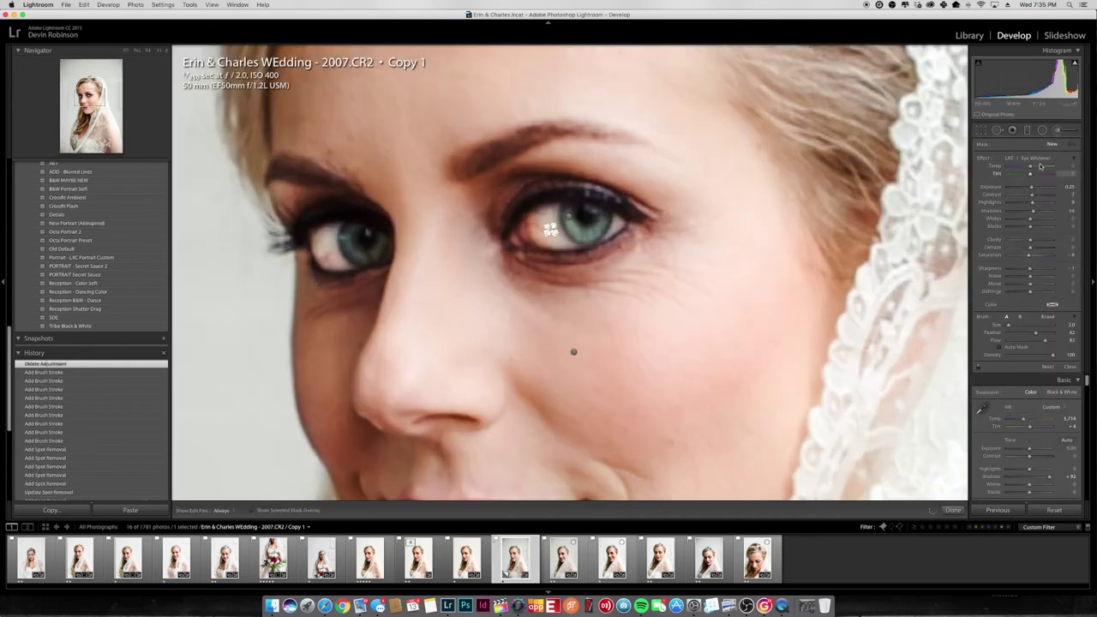
Step: Paint the whites of both eyes with a new Adjustment Brush mask using the Saturation effect
left_click(1033, 157)
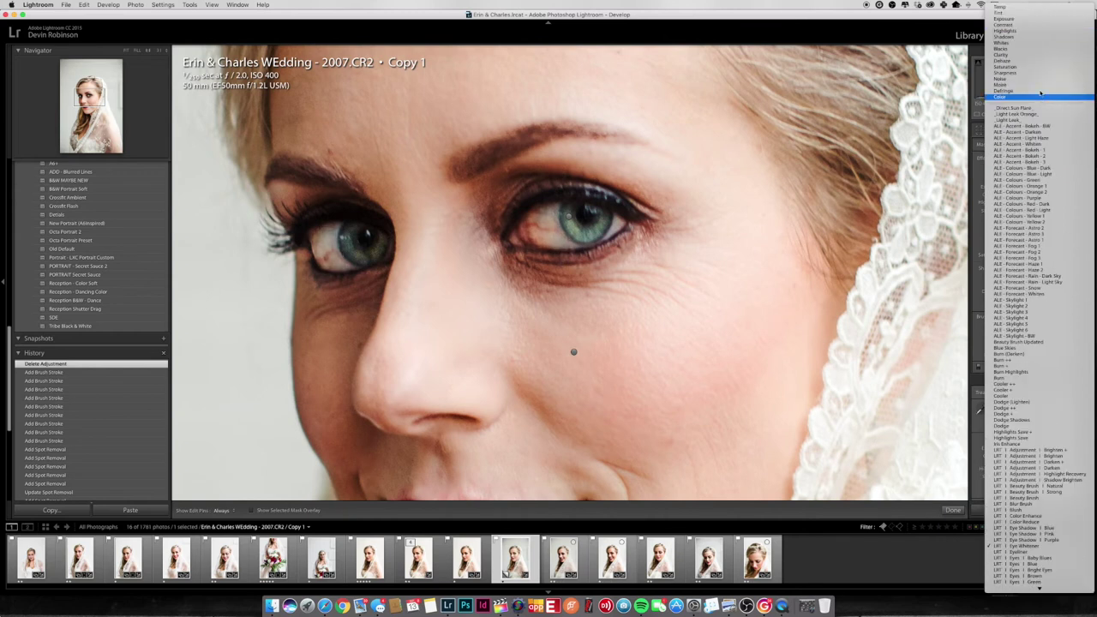
left_click(1024, 67)
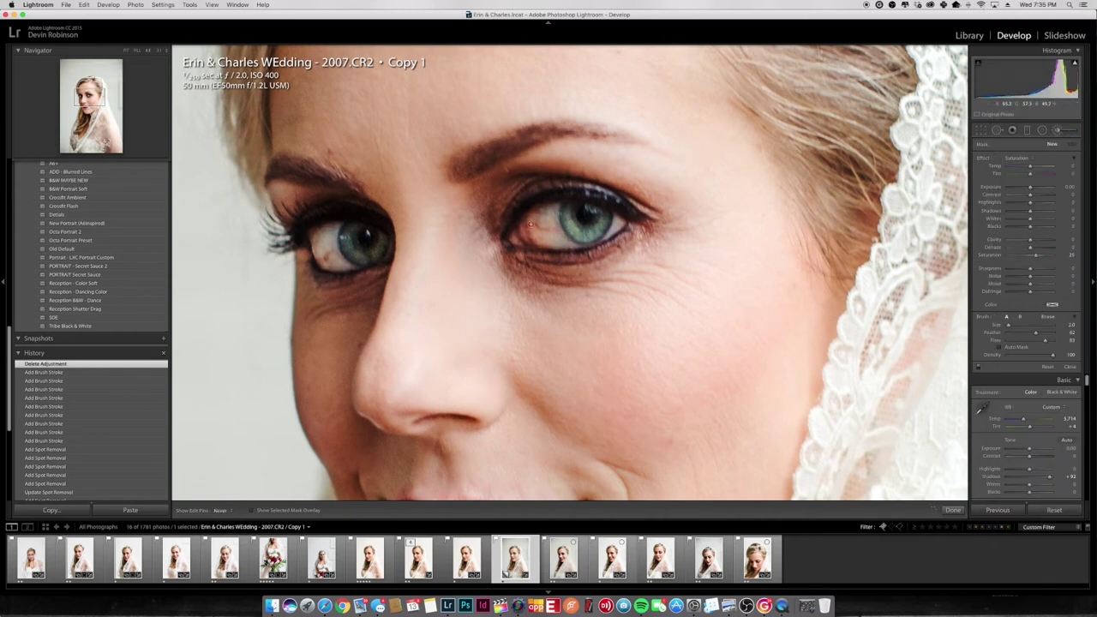
left_click_drag(552, 228, 542, 249)
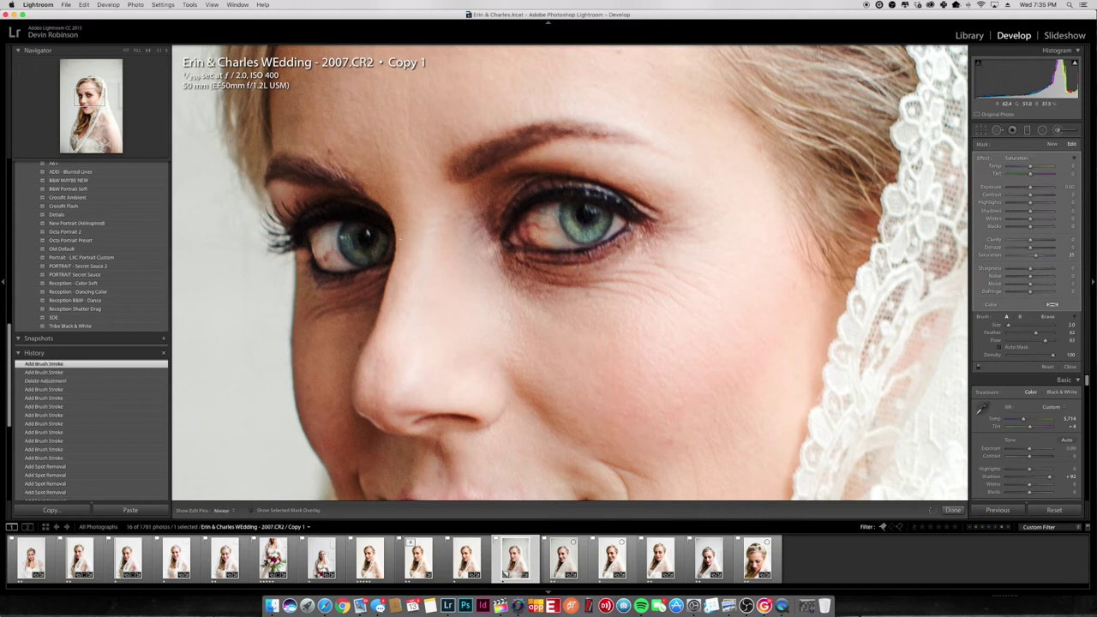
left_click(356, 248)
key("h")
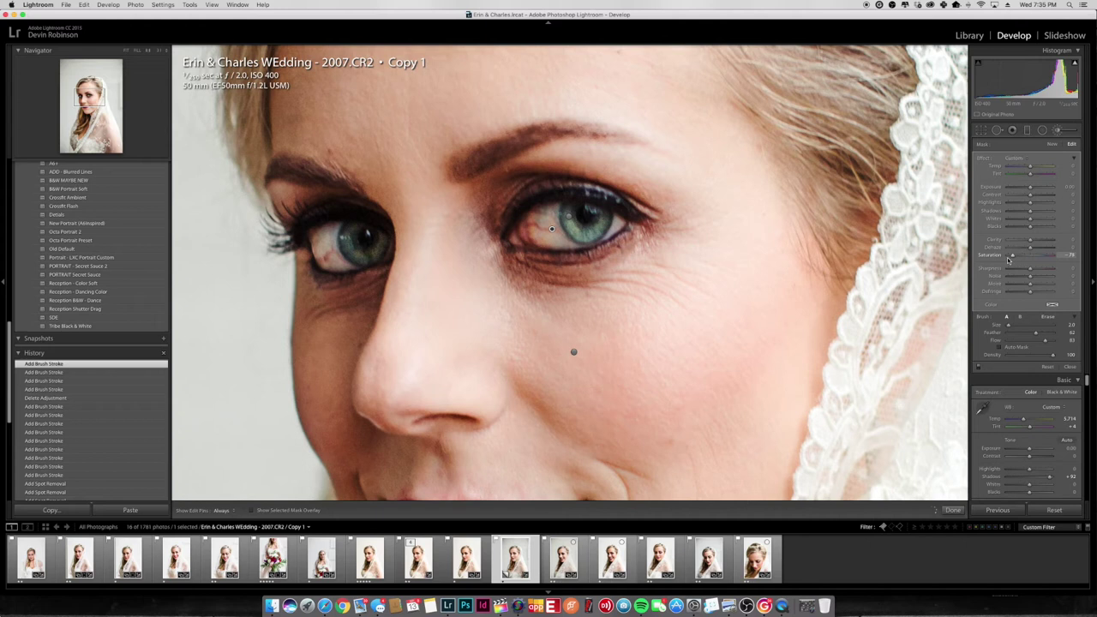
Step: Set the eye-white brush mask's saturation to -12 and raise its highlights slightly
key("Up")
key("Up")
key("Up")
key("Up")
key("Up")
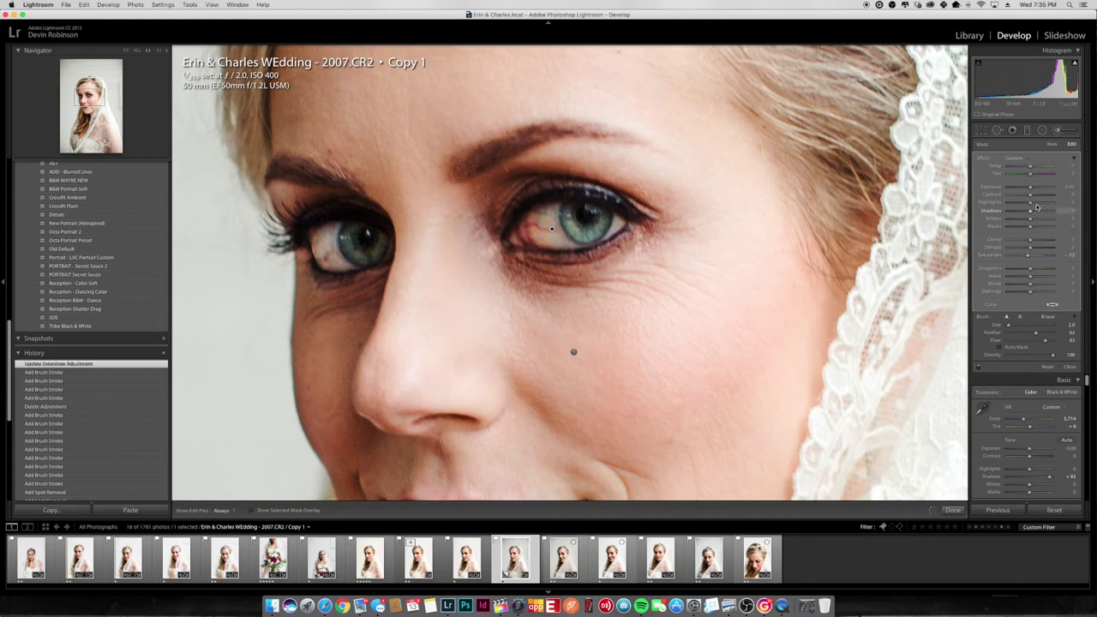
key("Up")
key("Up")
key("Up")
key("Up")
key("Up")
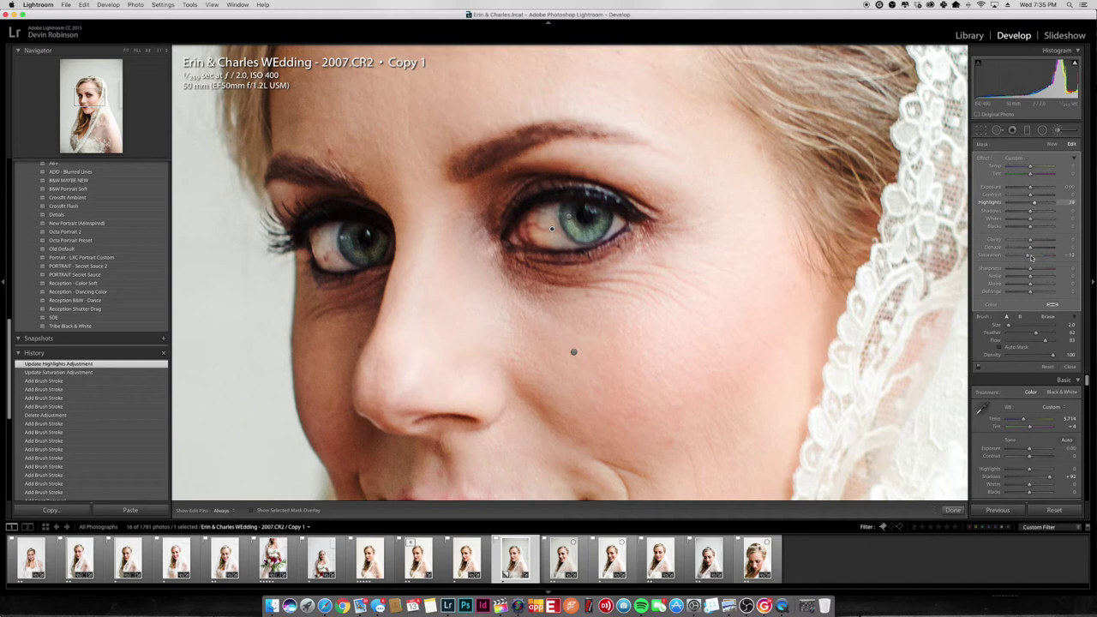
key("Down")
key("Down")
key("Down")
key("Down")
Step: Close the brush and inspect the retouched eyes in the full portrait and up close
key("z")
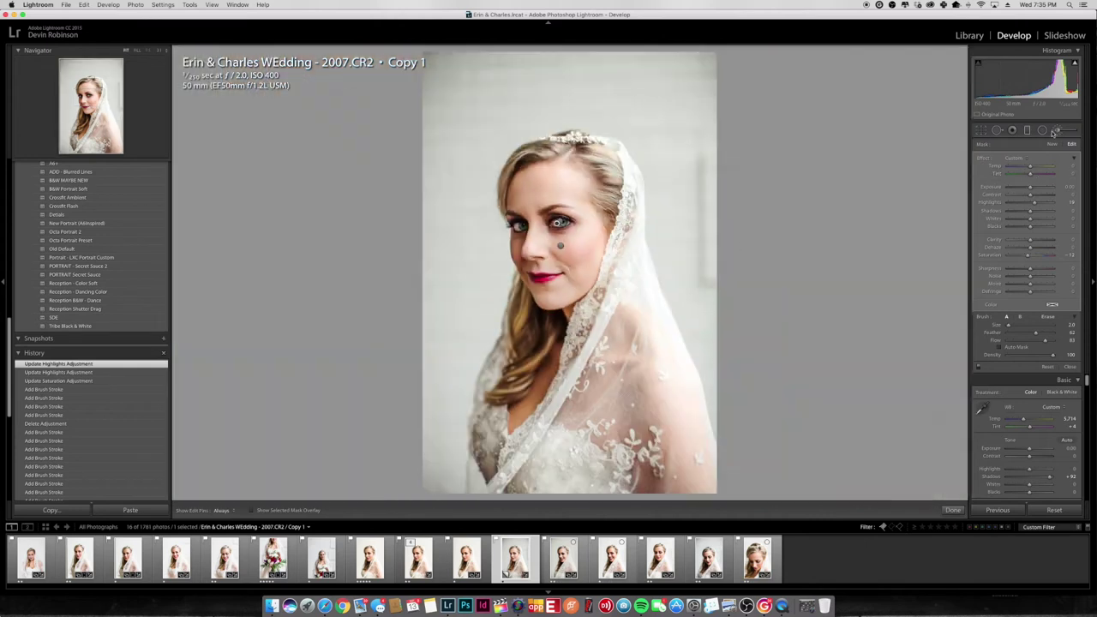
left_click(1062, 132)
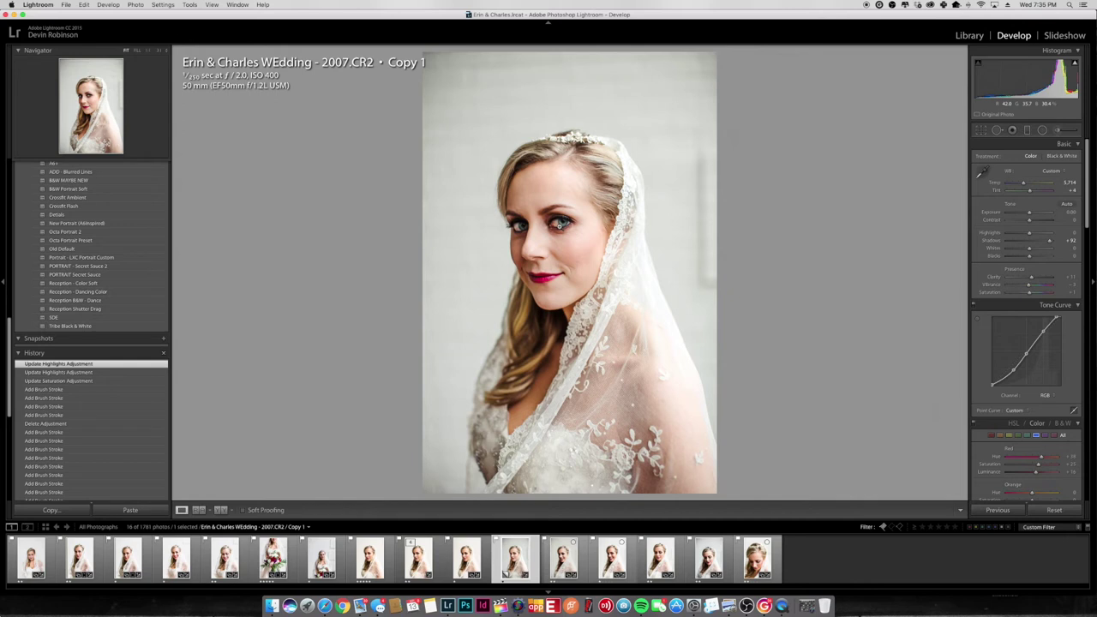
left_click(563, 222)
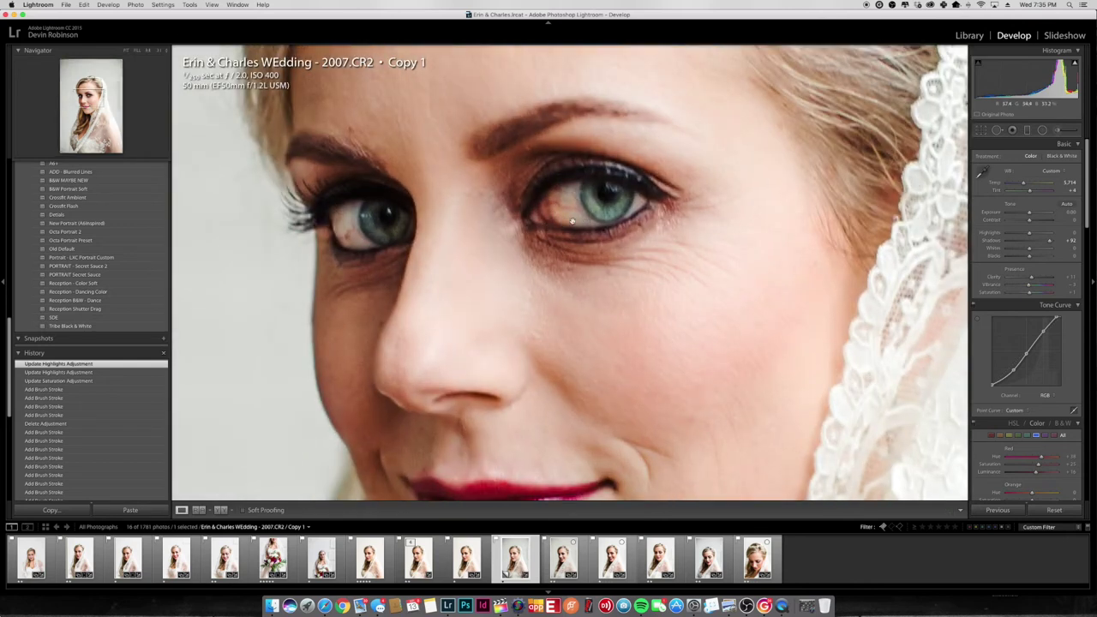
left_click(642, 305)
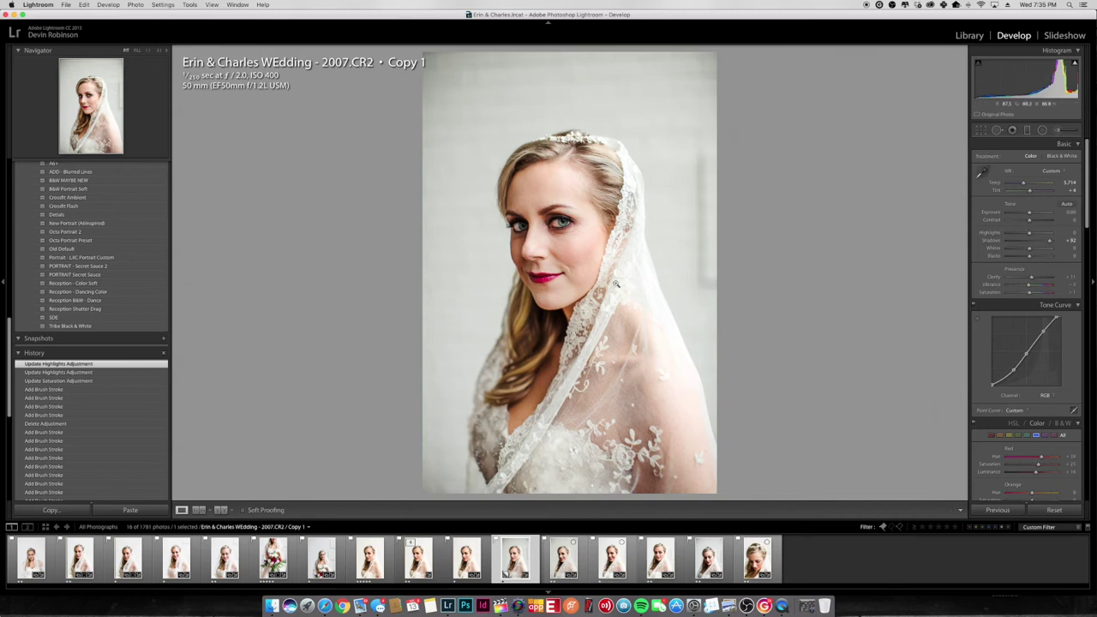
Step: Brush the skin under both eyes with the LRT | Eyes | Remove Bags preset
key("k")
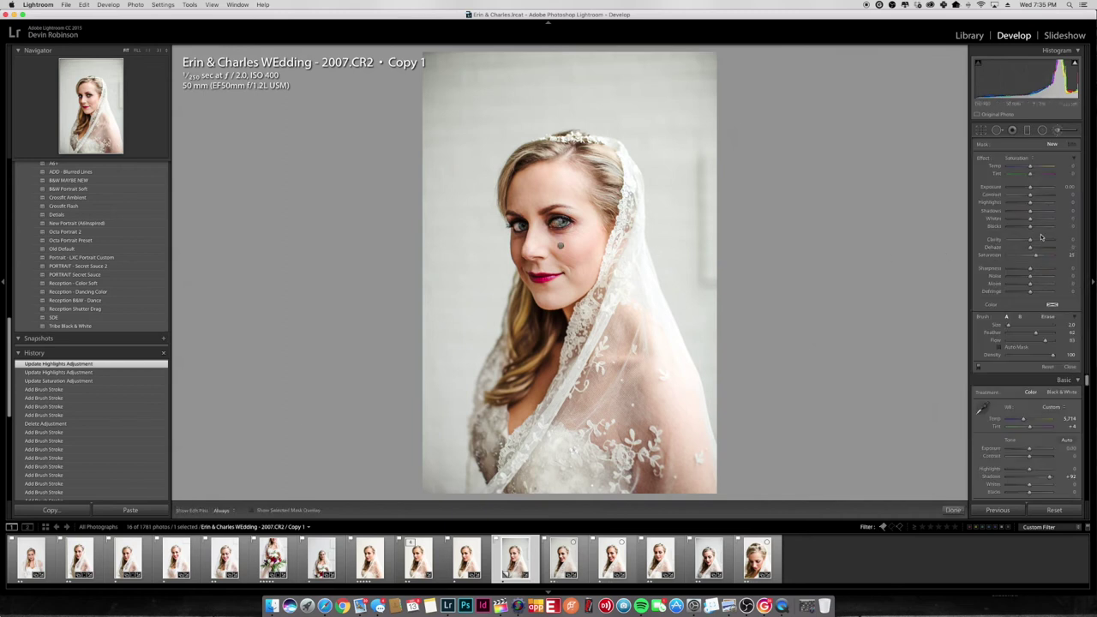
left_click(1024, 160)
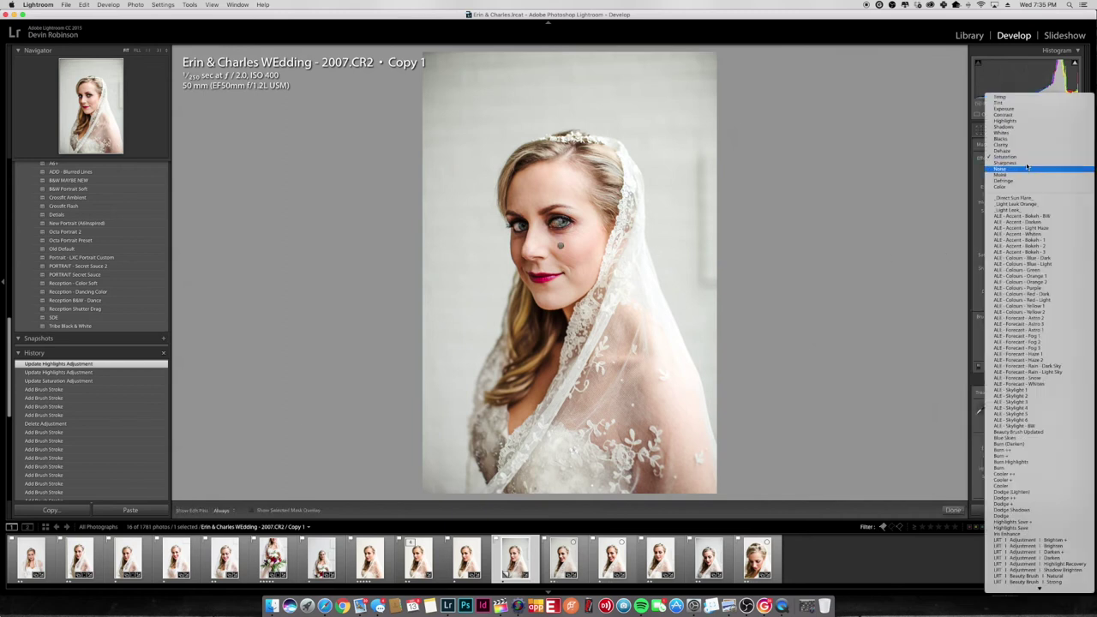
scroll(1028, 298, "down", 2)
scroll(1028, 300, "down", 5)
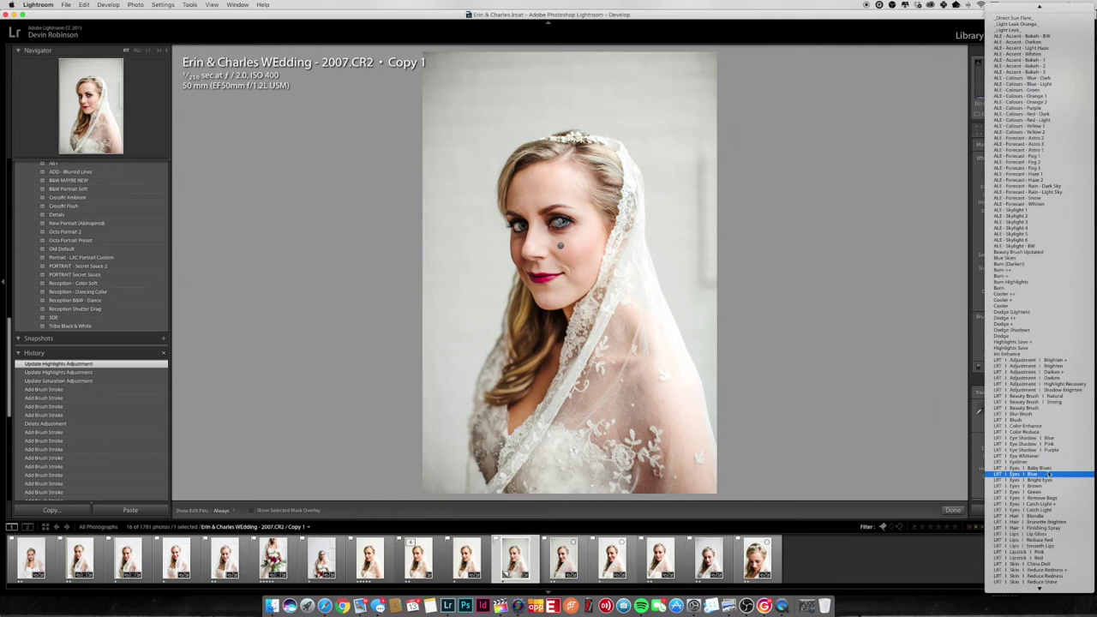
left_click(1048, 498)
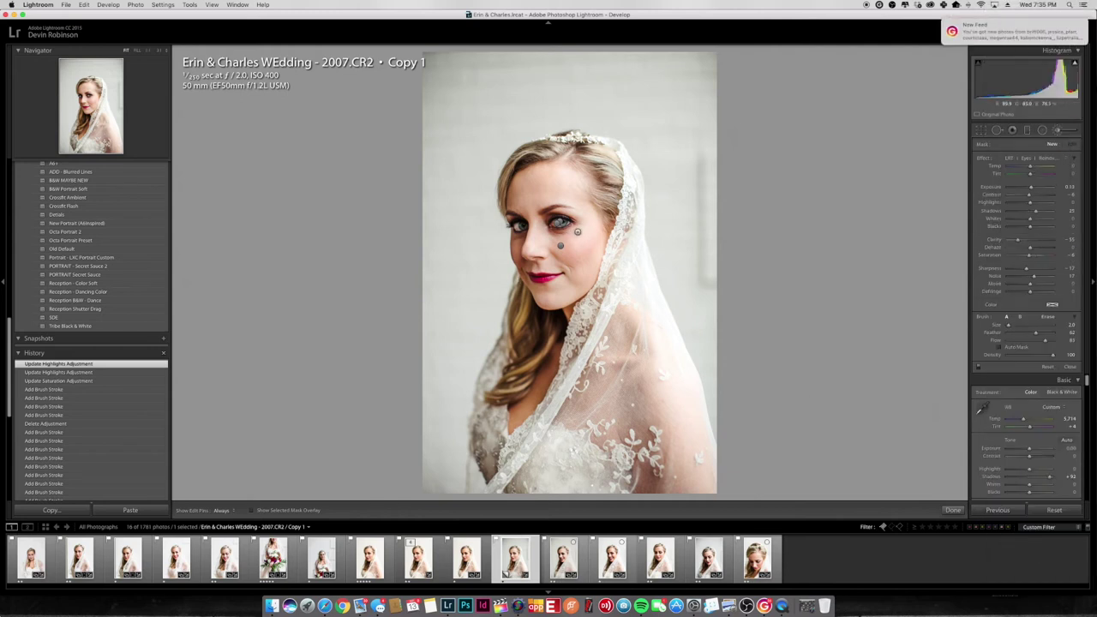
key("h")
left_click(515, 241)
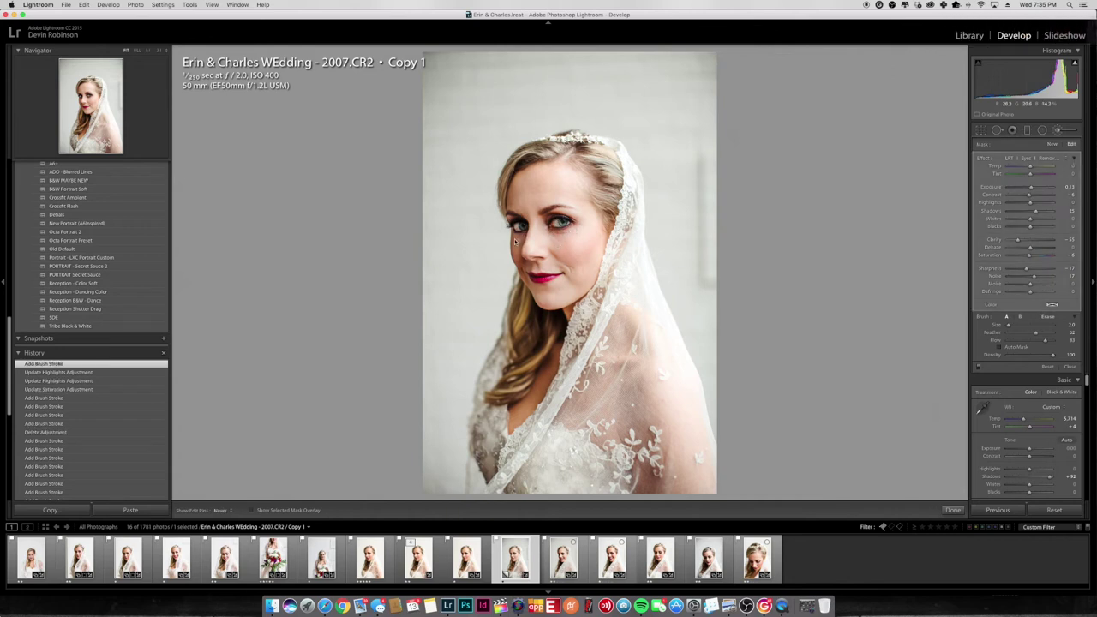
left_click_drag(515, 241, 518, 249)
key("h")
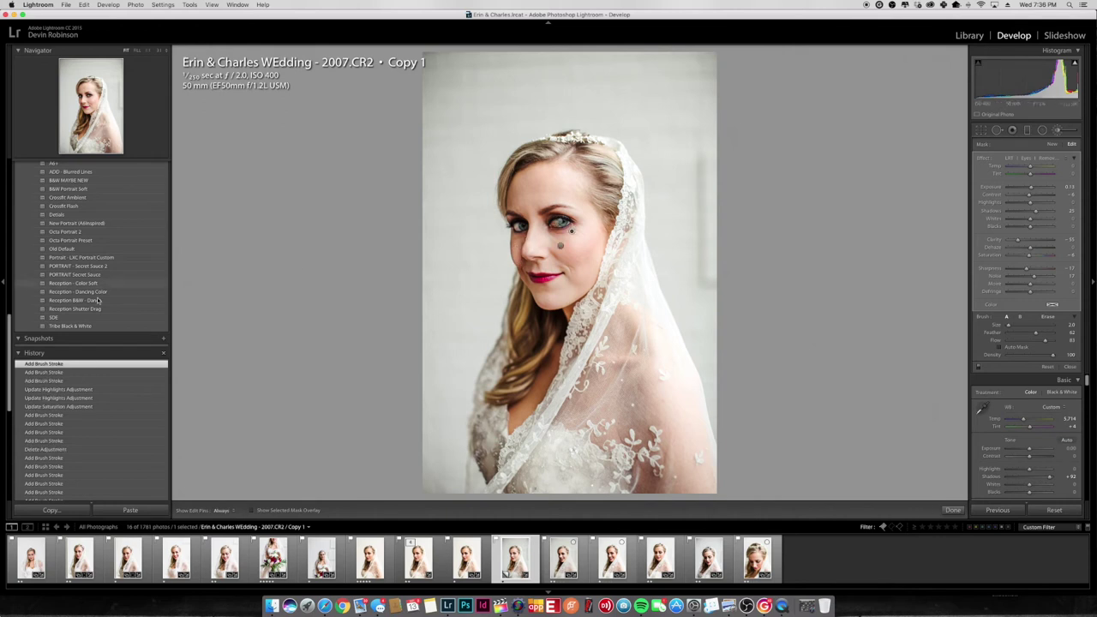
Step: Undo the last two under-eye brush strokes and close the Adjustment Brush
key("super+z")
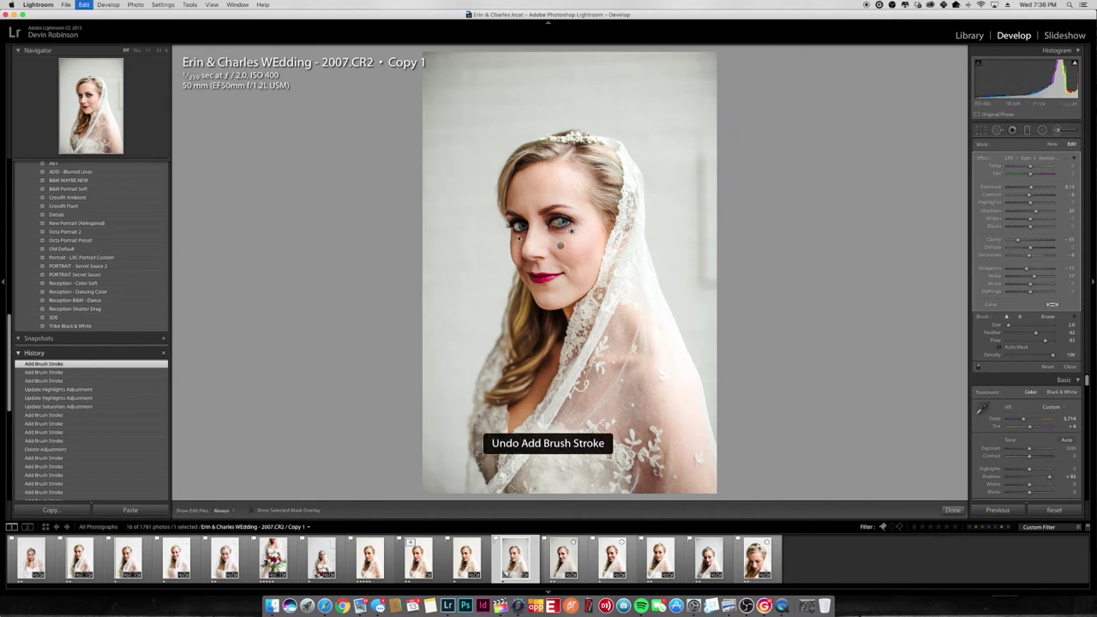
key("super+z")
key("k")
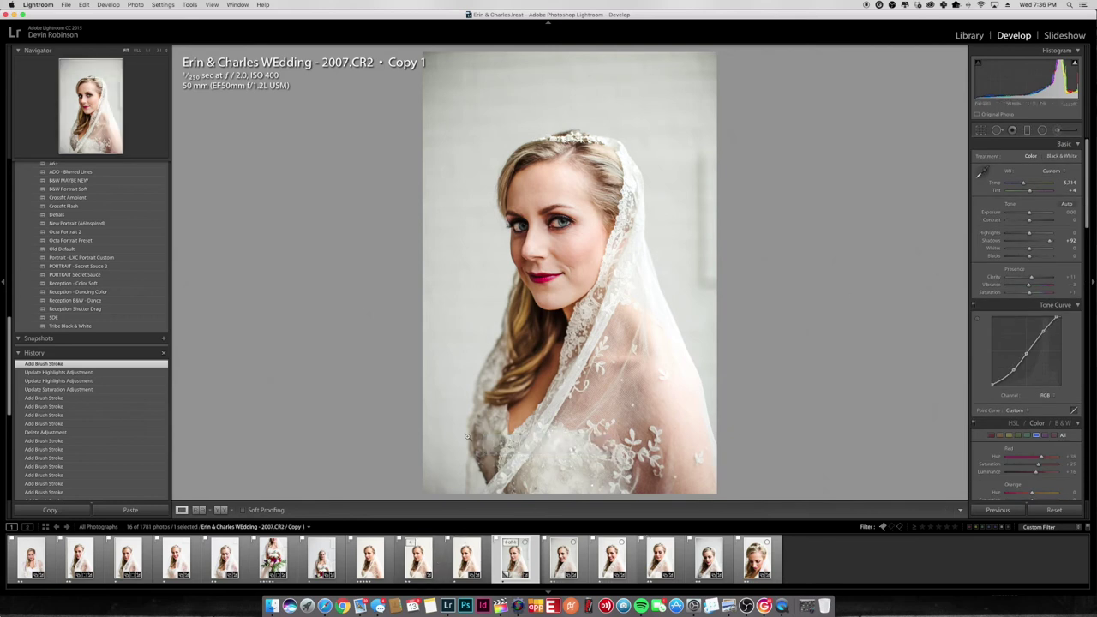
Step: Compare the finished 2007-Edit-Edit-Edit.tif and the edited 2007.CR2 with the working portrait, ending on Copy 1
left_click(370, 557)
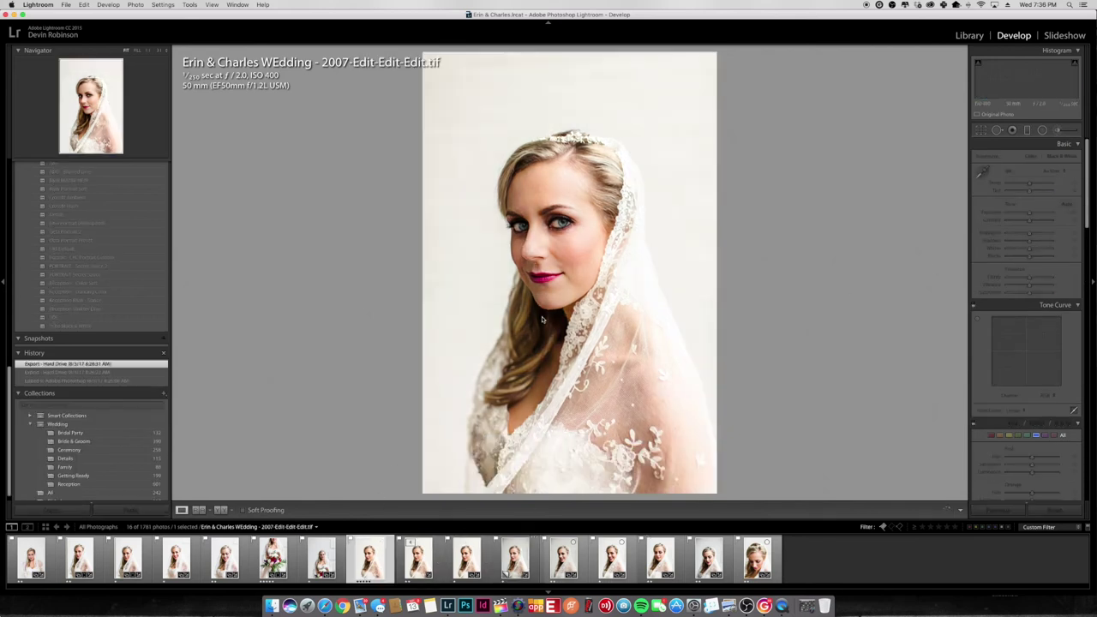
key("Right")
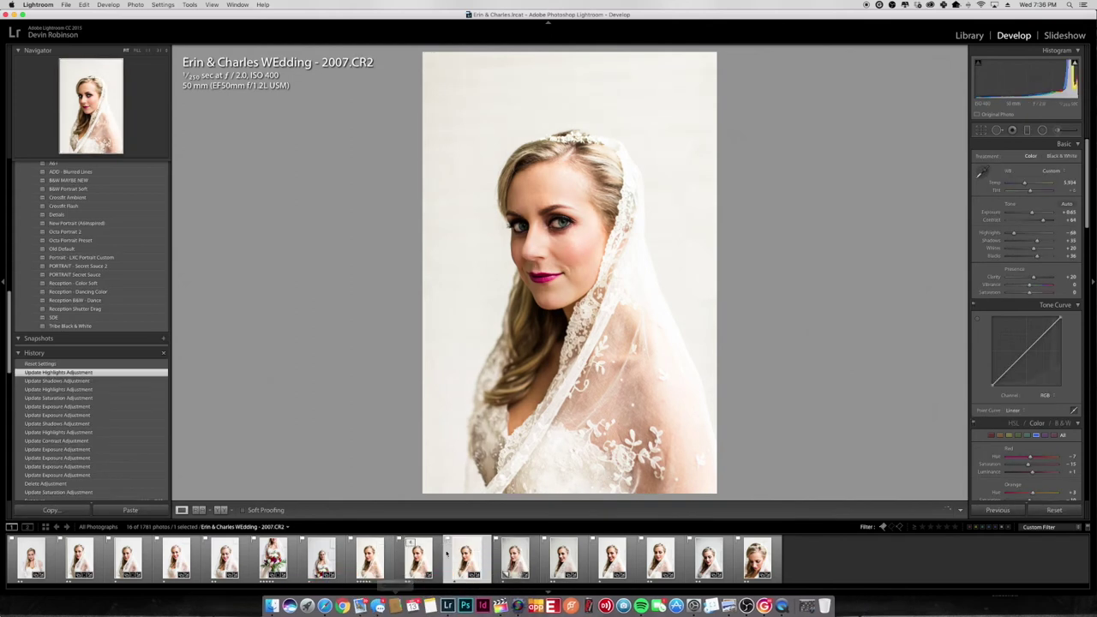
left_click(506, 572)
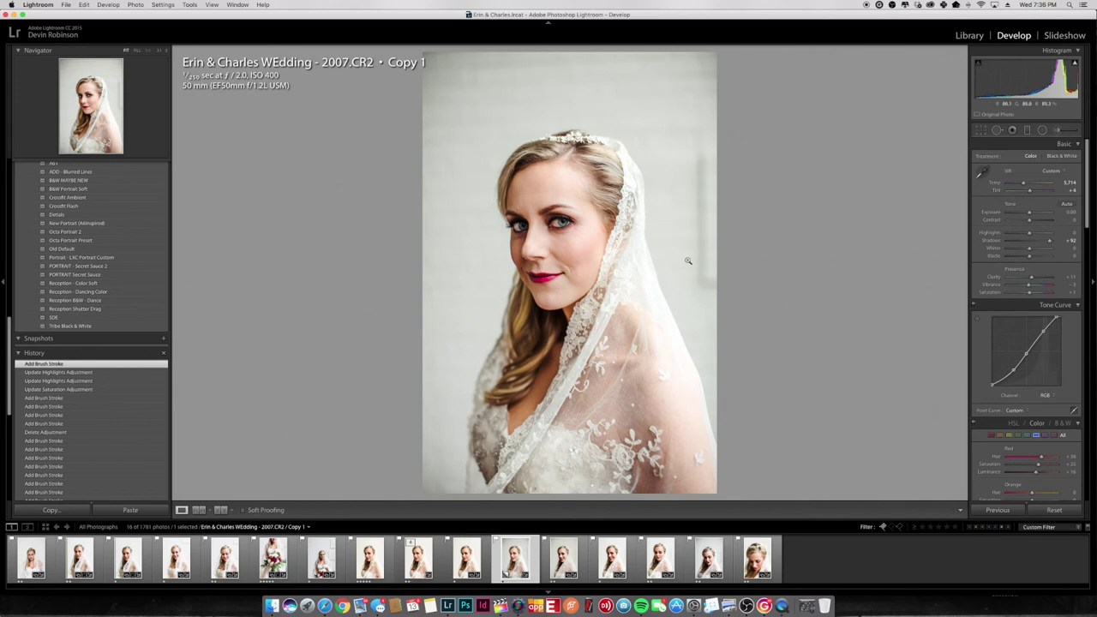
Step: Heal the dark vertical line on the wall beside the veil using Spot Removal, and close the tool
left_click(685, 208)
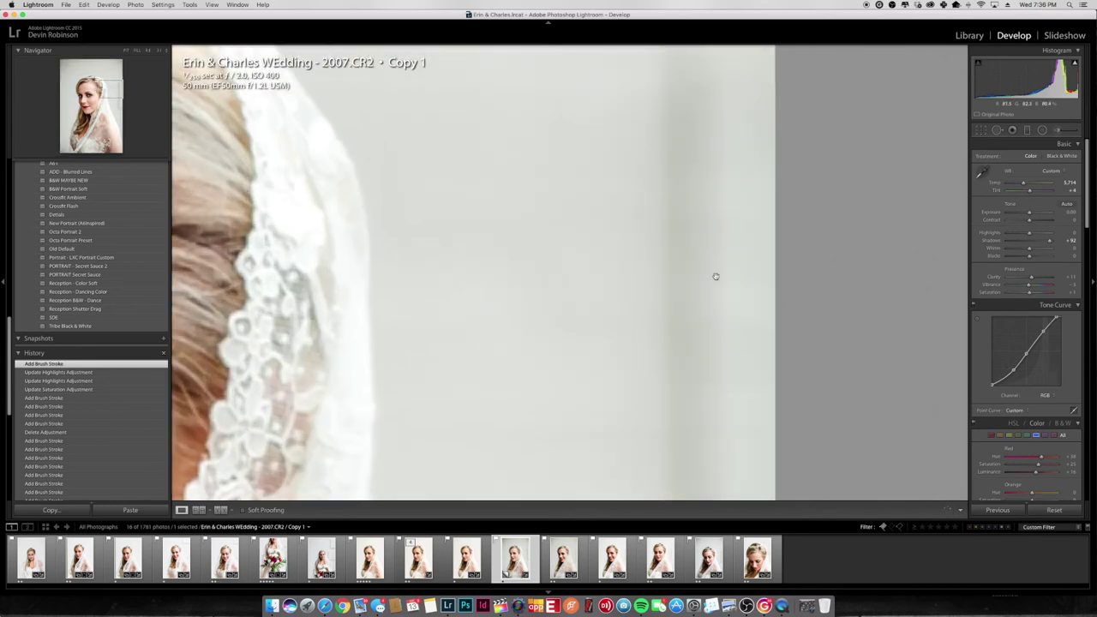
left_click(715, 276)
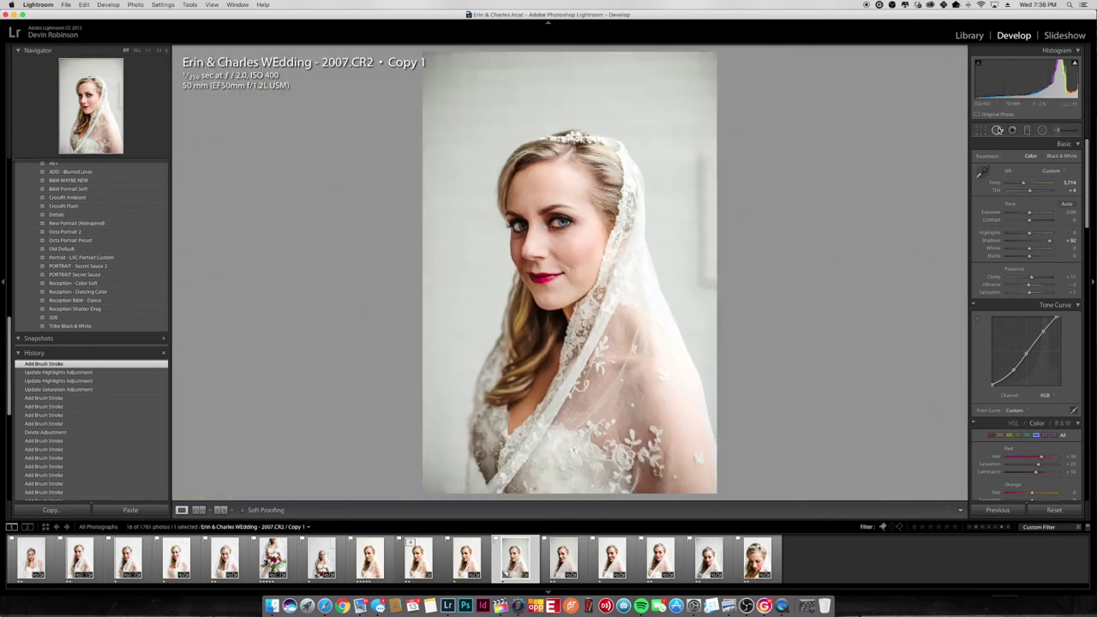
left_click(998, 129)
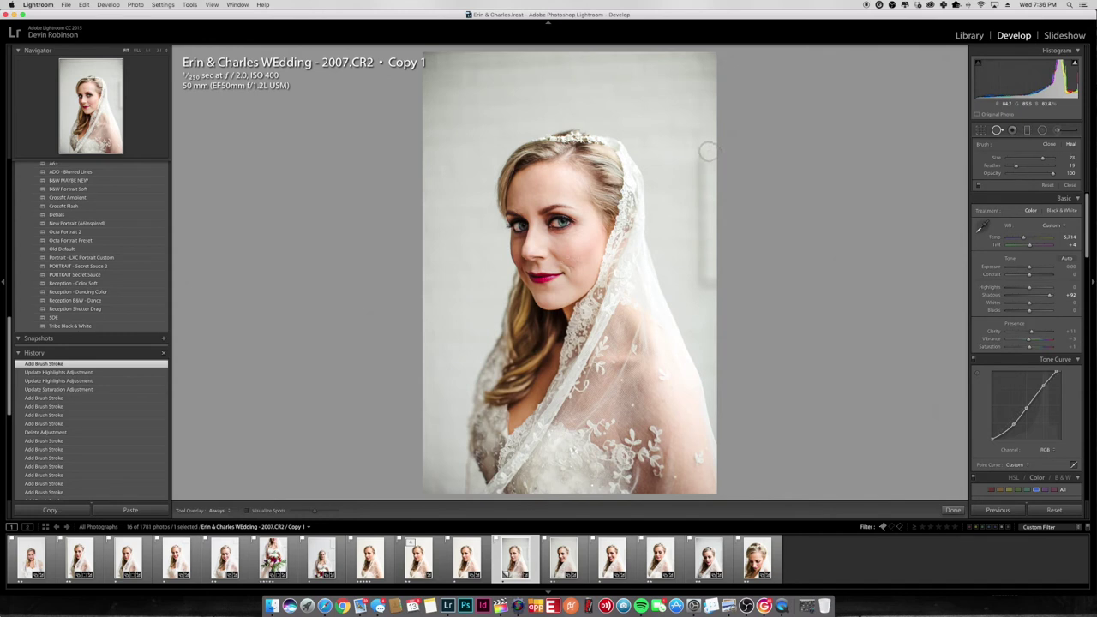
mouse_move(708, 155)
left_mouse_down()
mouse_move(708, 298)
mouse_move(701, 144)
left_mouse_up()
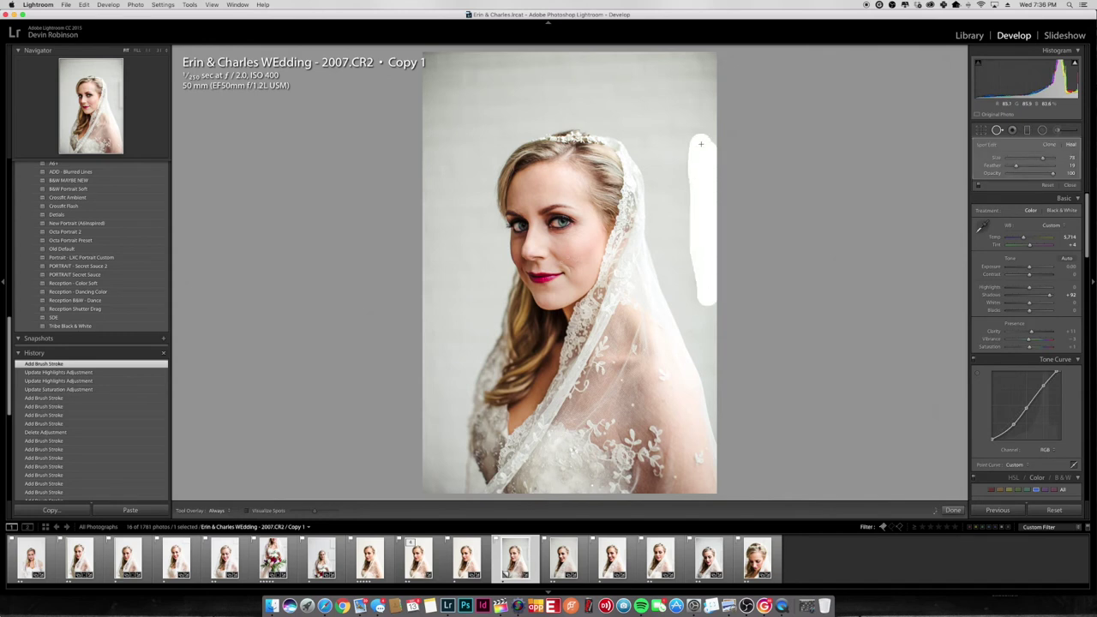
left_click_drag(700, 223, 700, 222)
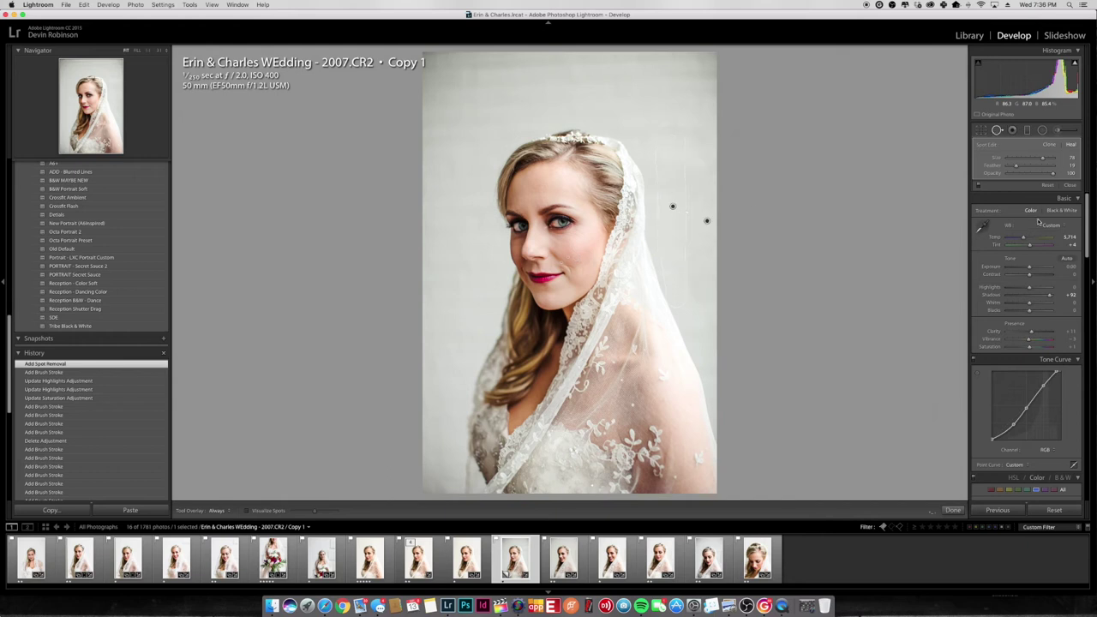
key("q")
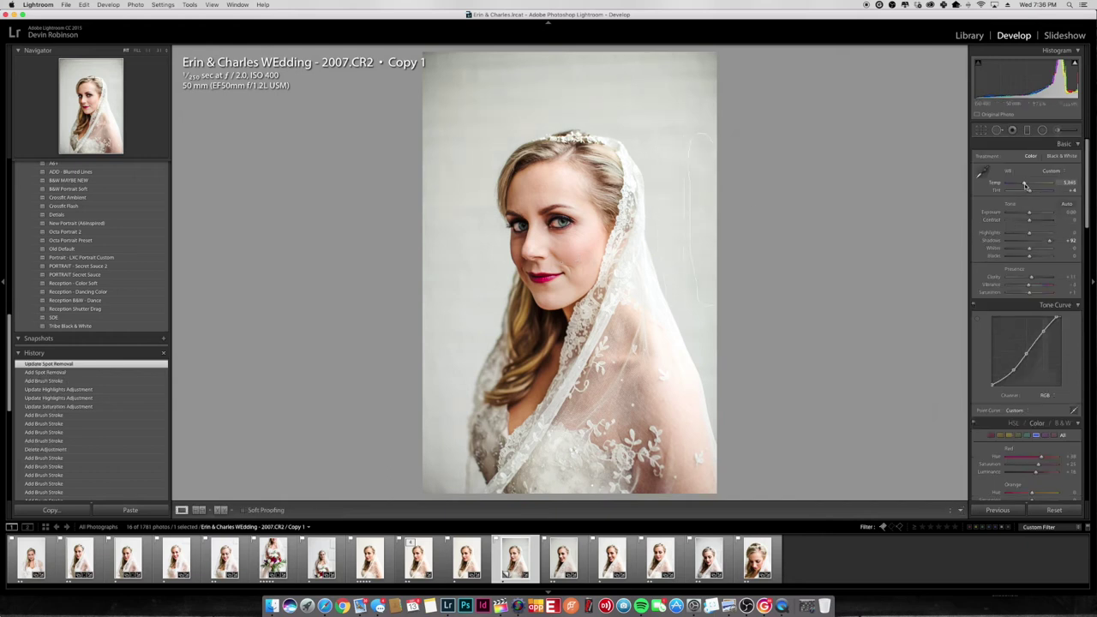
Step: Warm the portrait's white balance temperature to 6,013 and set the contrast to +19
left_click_drag(1026, 186, 1028, 186)
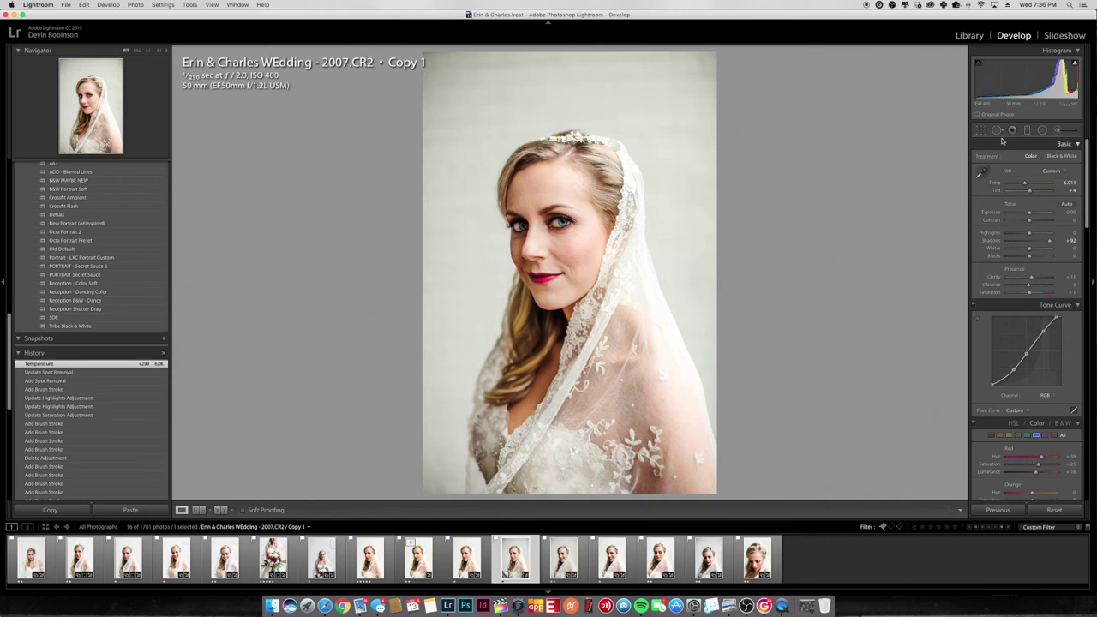
left_click(1011, 144)
left_click(1050, 144)
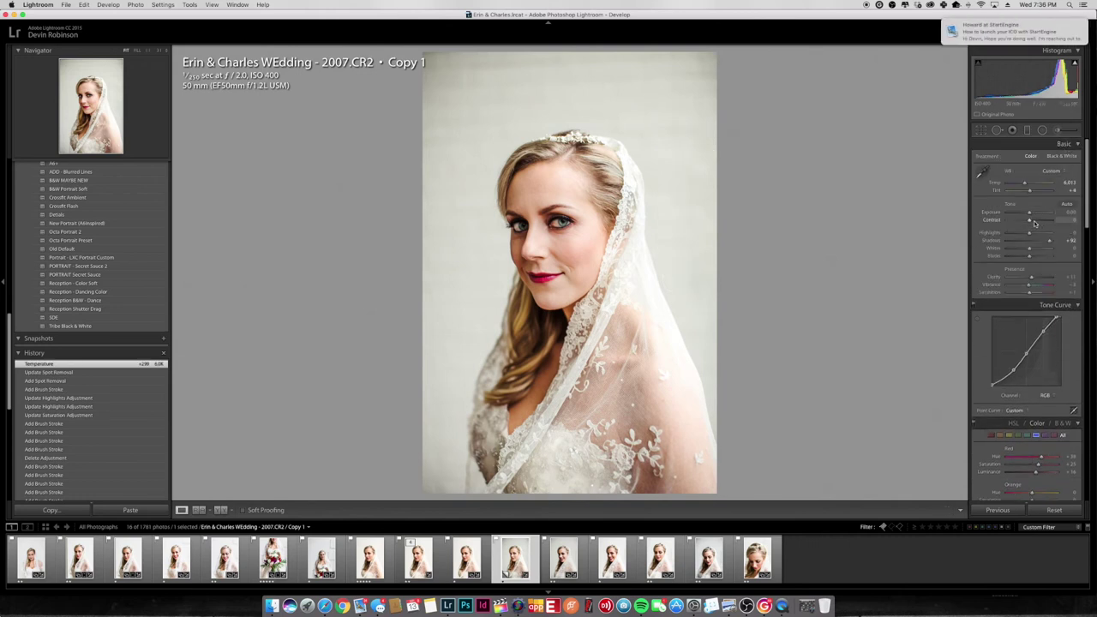
left_click(1034, 222)
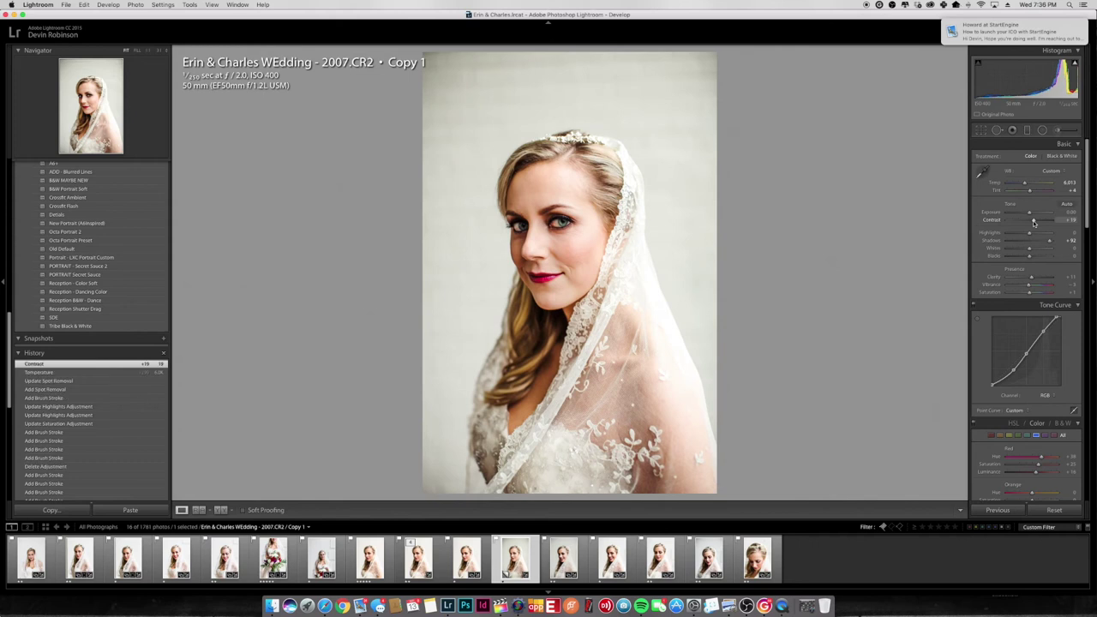
Step: Inspect the bride's face up close, and view the finished portraits 1964.CR2, 1968.CR2 and 1969.CR2
left_click(577, 233)
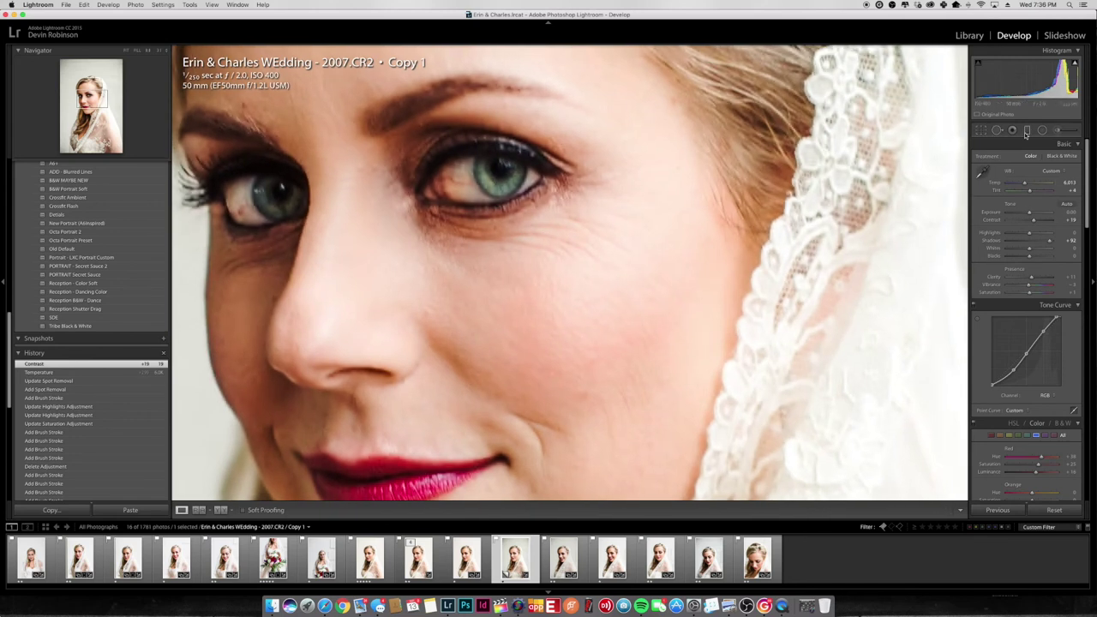
key("z")
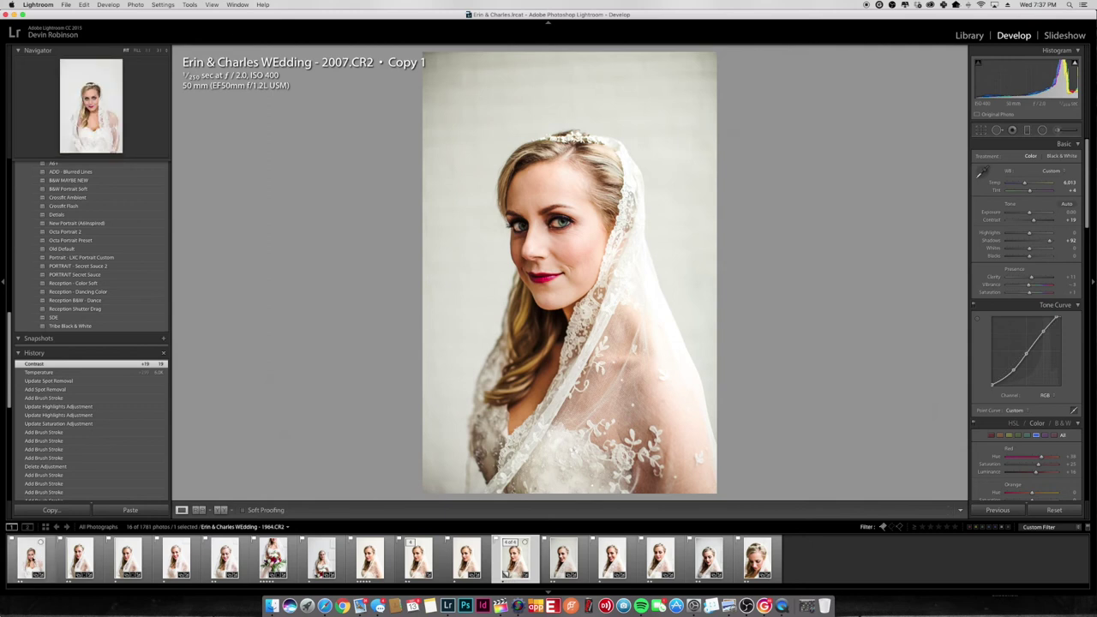
left_click(33, 559)
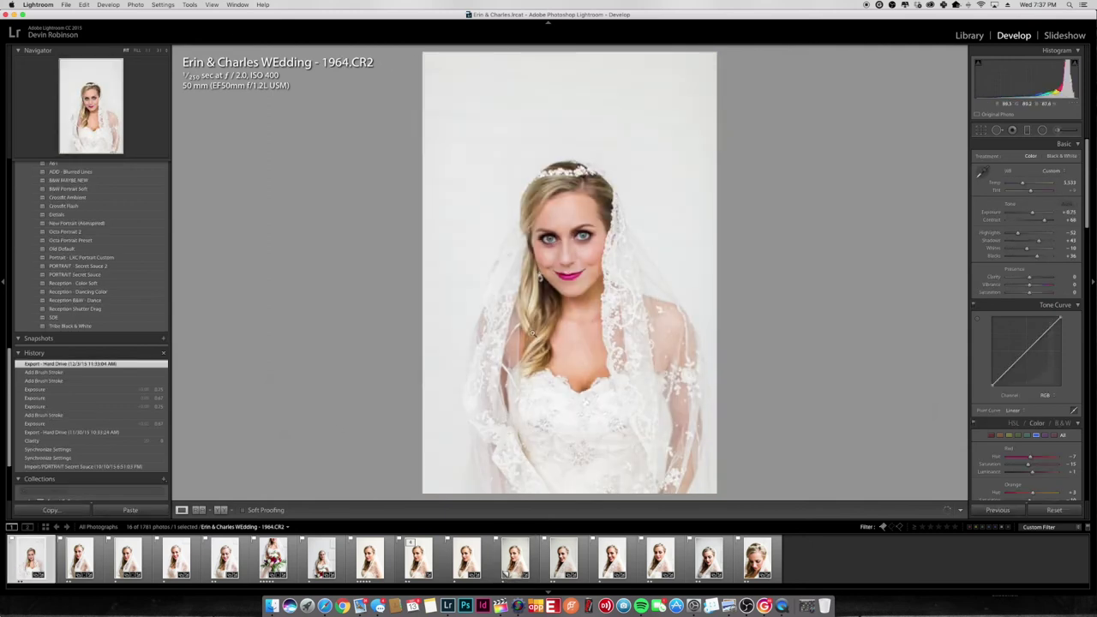
left_click(79, 559)
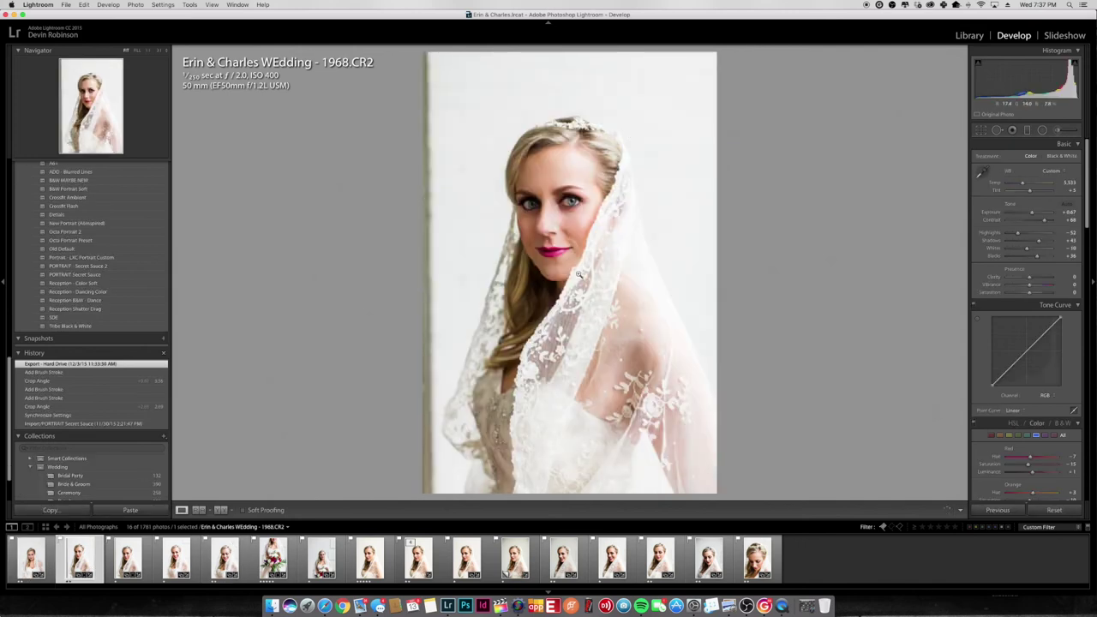
key("Right")
key("Right")
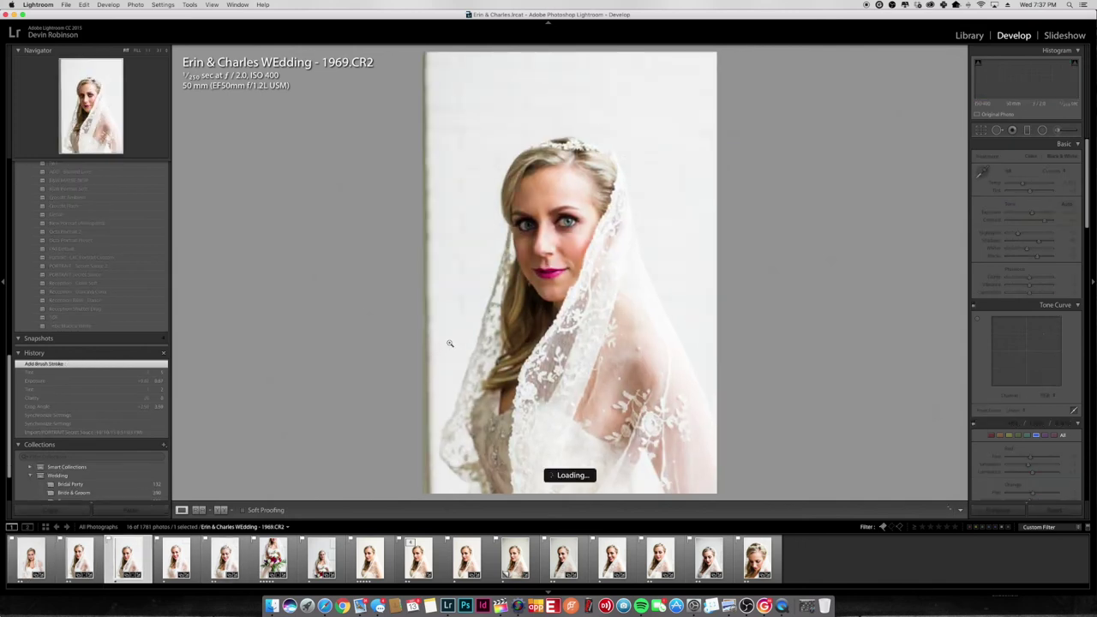
Step: View the remaining bridal portraits one after another, from 1980.CR2 through to 2022.CR2
key("Right")
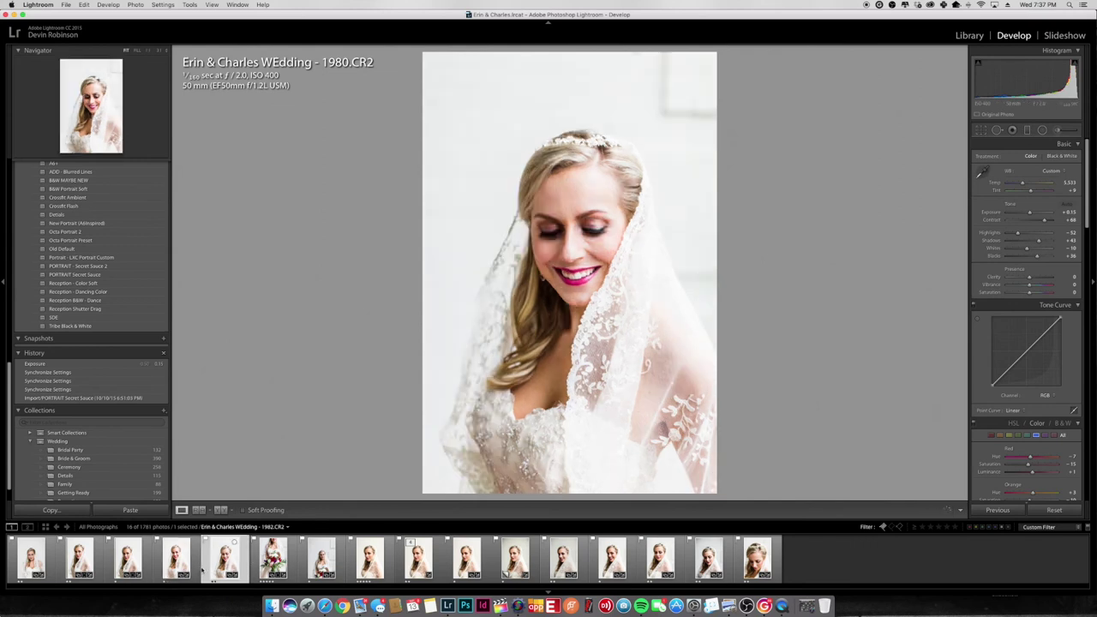
key("Right")
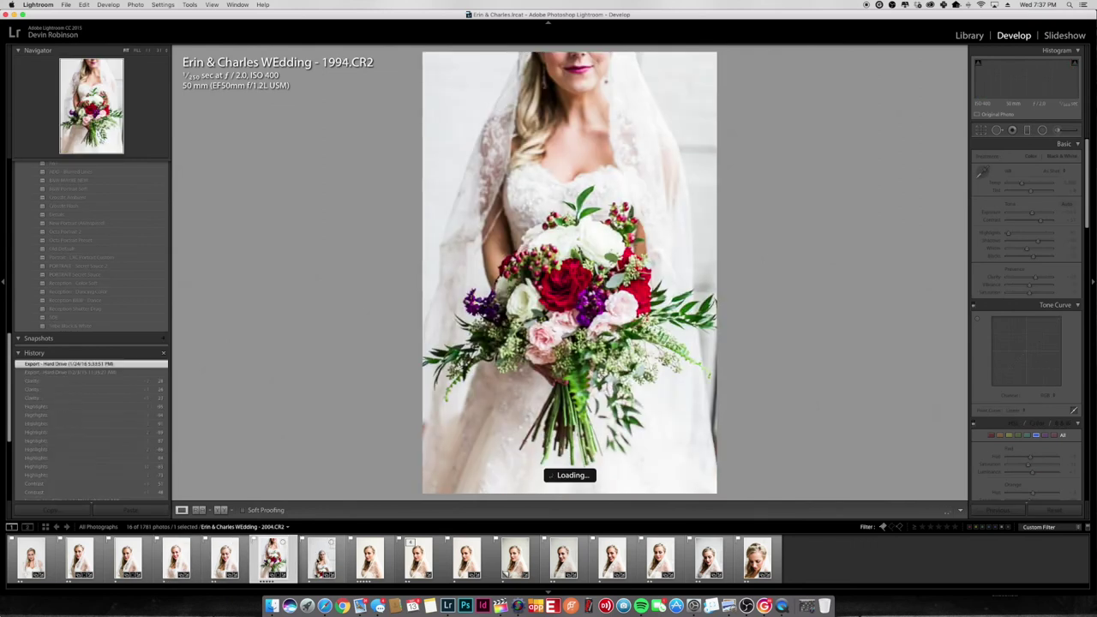
key("Right")
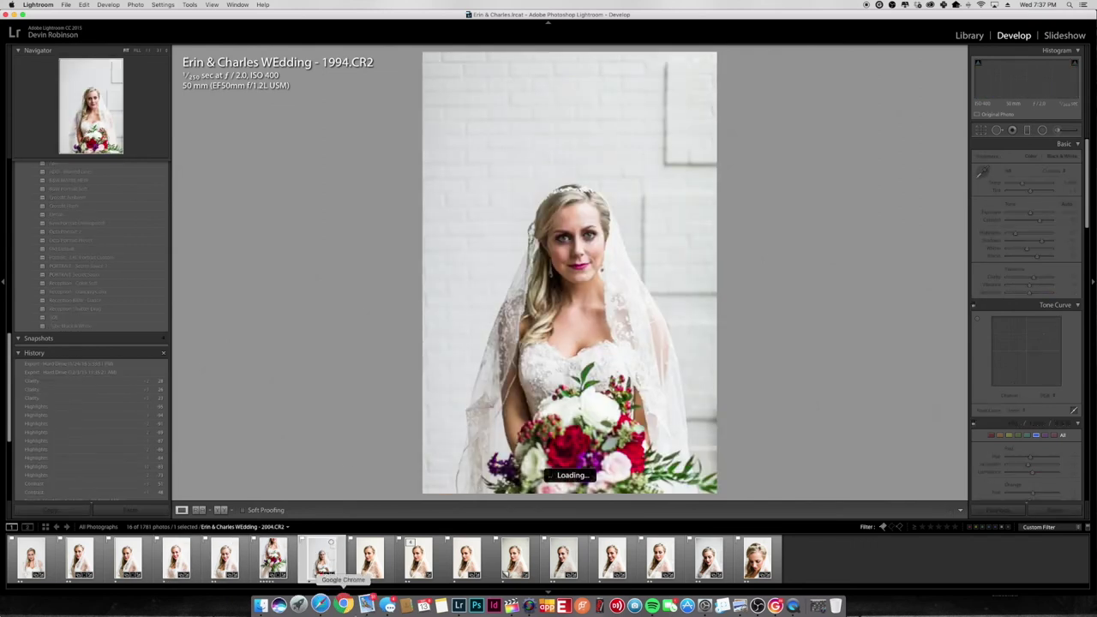
left_click(420, 561)
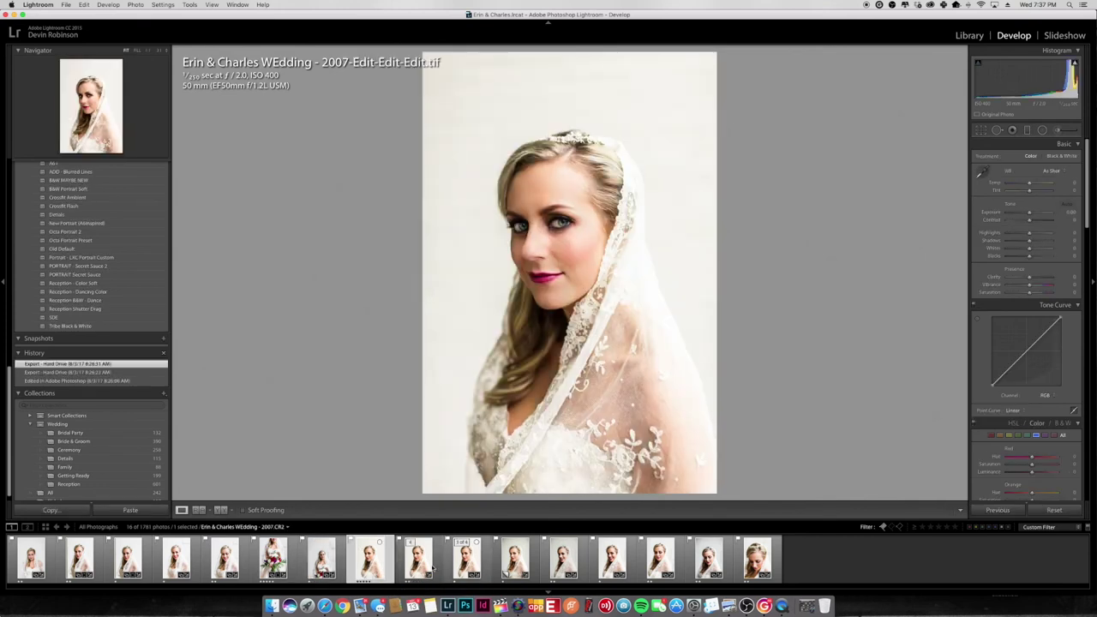
key("Right")
key("Right")
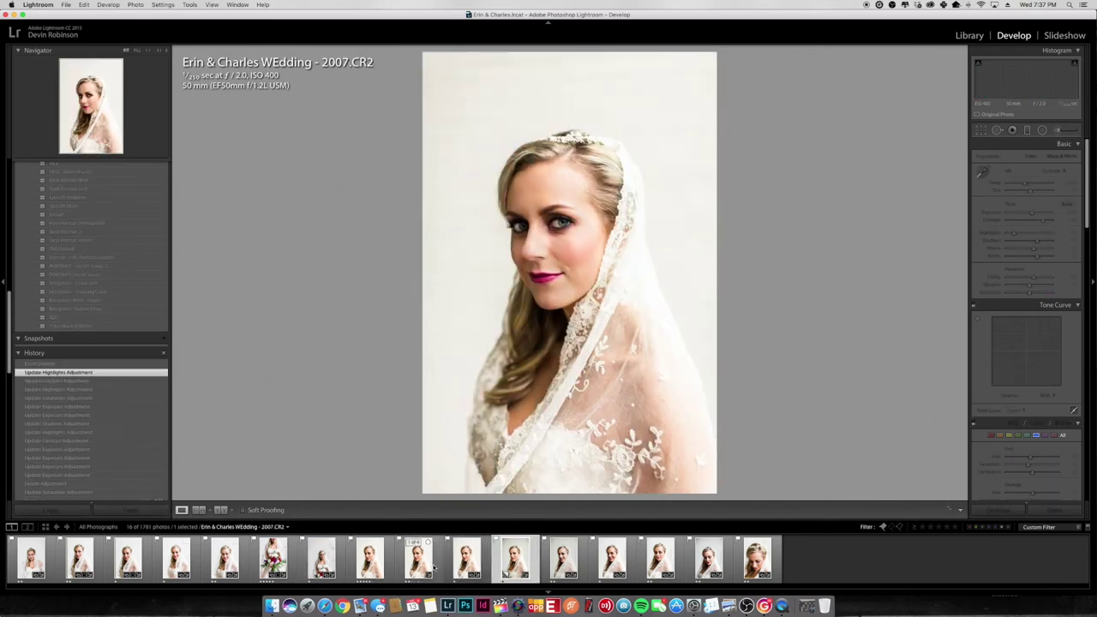
key("Right")
key("Right")
key("Right")
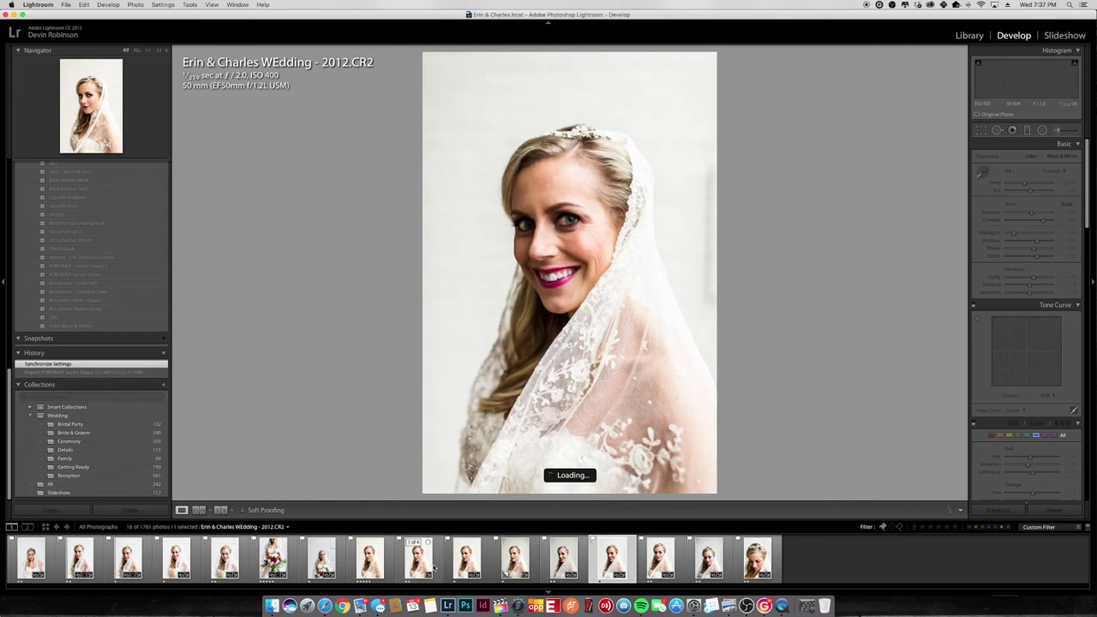
key("Right")
key("Right")
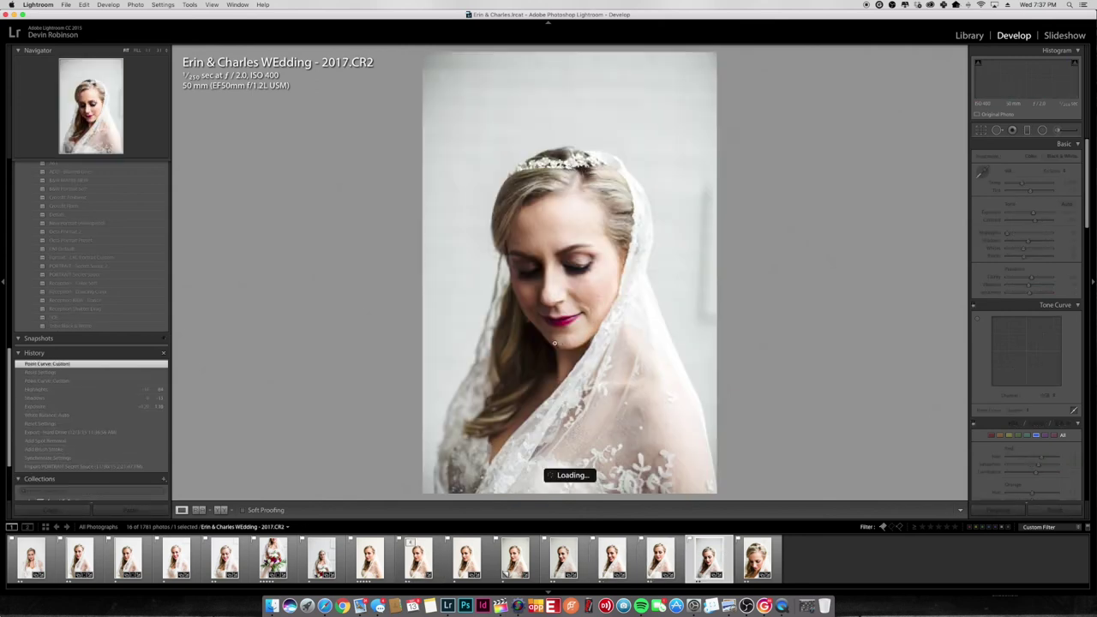
key("Right")
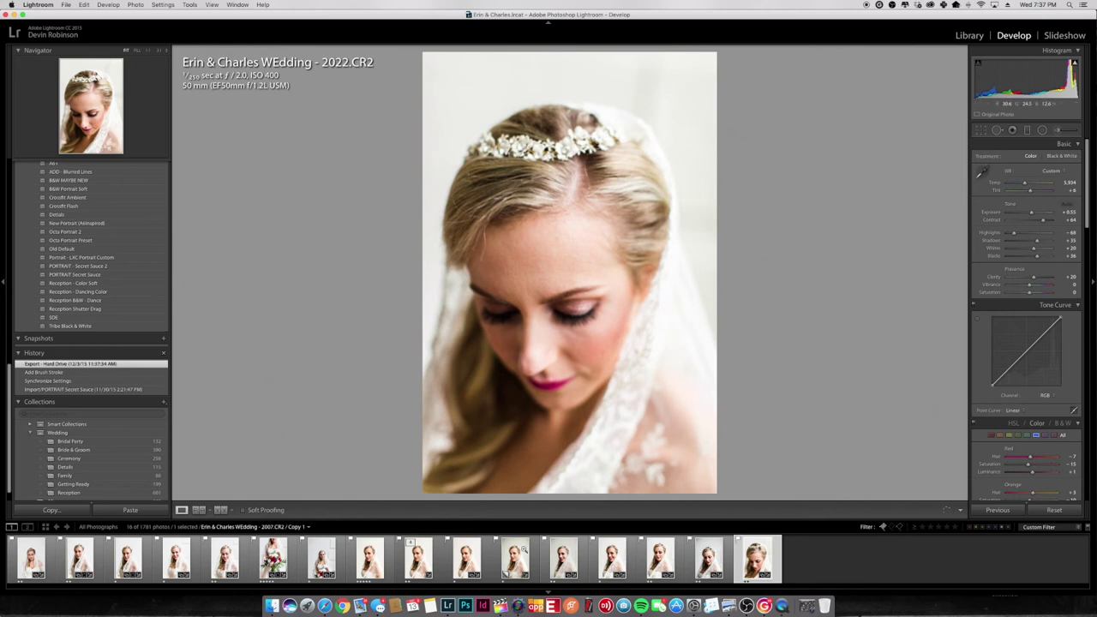
Step: View the finished 2007-Edit-Edit-Edit.tif, and roll 2007.CR2 Copy 1 back to its Reset Settings history states to review the unedited portrait
left_click(370, 558)
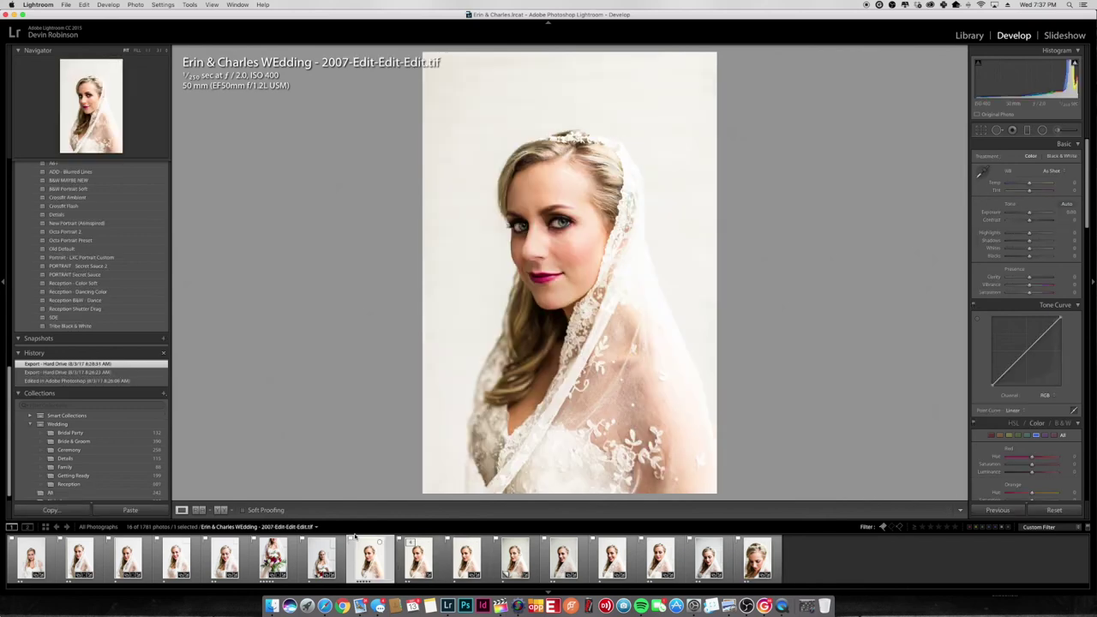
left_click(514, 559)
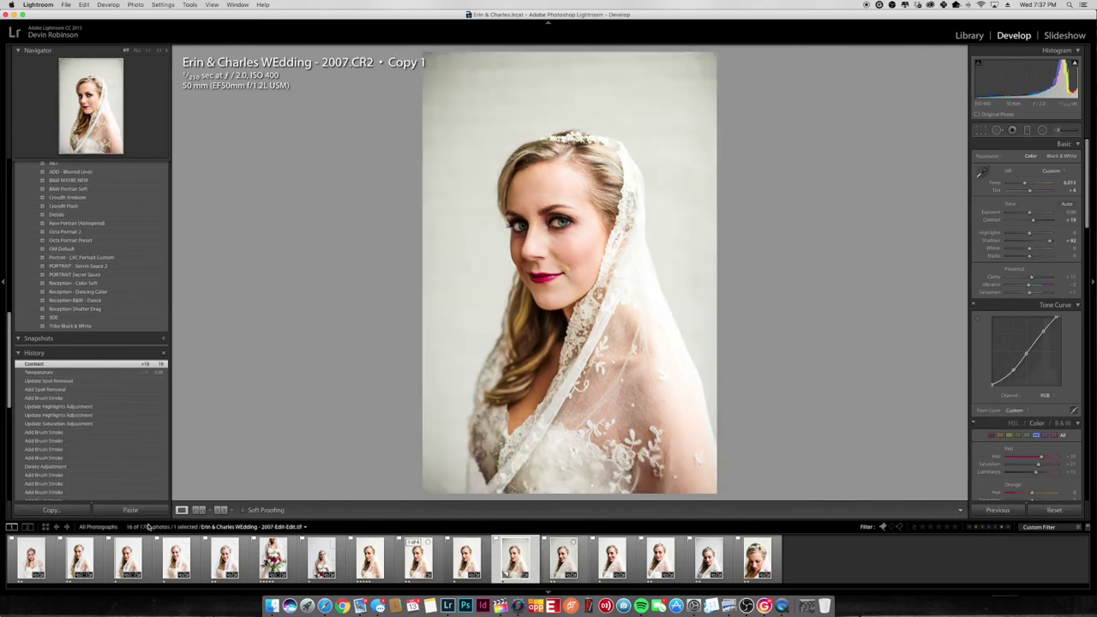
scroll(86, 411, "down", 8)
scroll(64, 455, "up", 1)
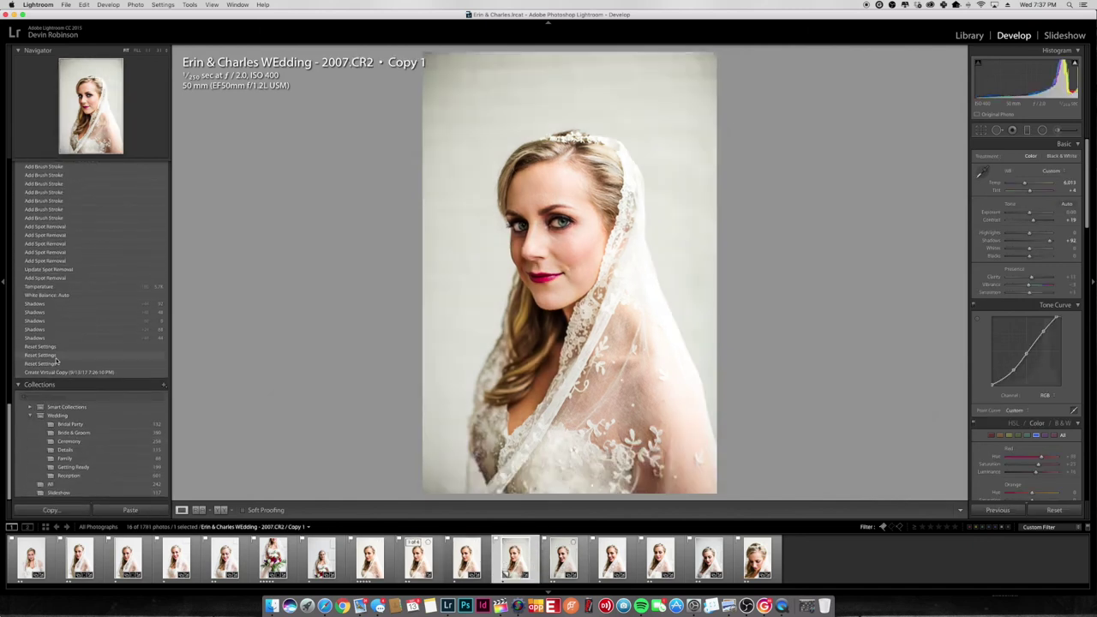
left_click(57, 356)
scroll(60, 362, "up", 1)
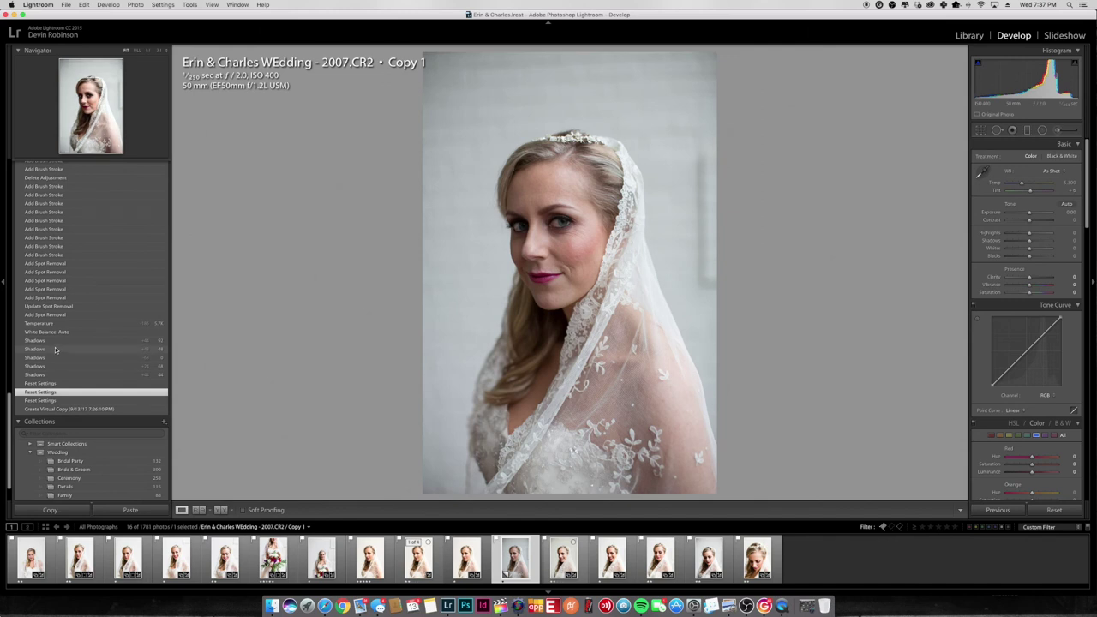
left_click(49, 384)
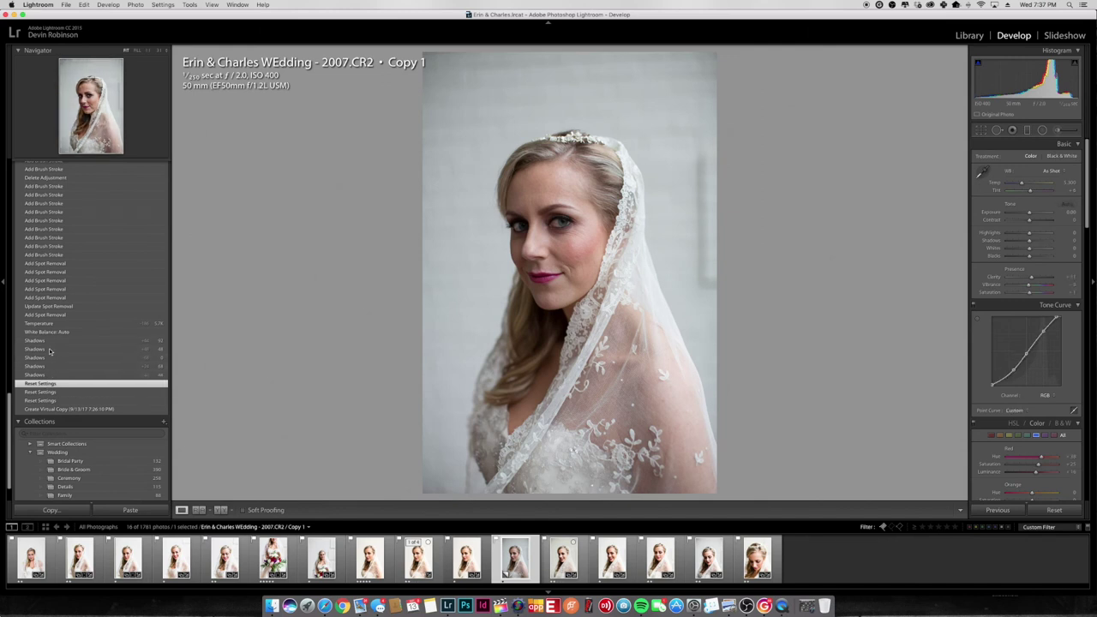
Step: Step Copy 1 forward through its history, reviewing the last Shadows, Temperature and an early Add Spot Removal state
left_click(50, 343)
scroll(50, 343, "up", 1)
scroll(49, 342, "up", 1)
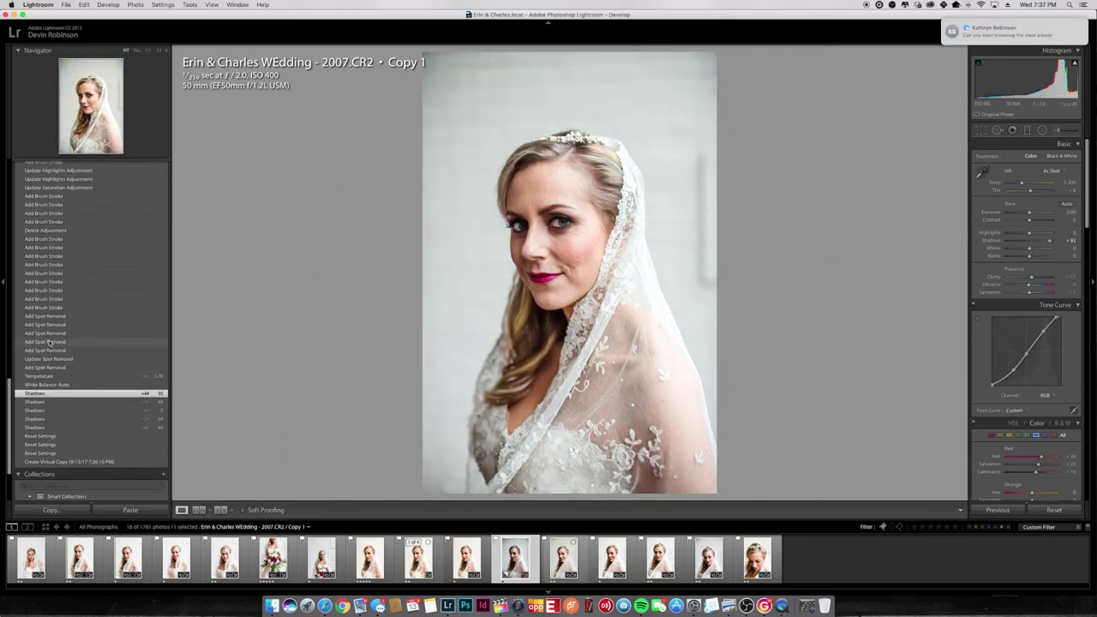
scroll(50, 369, "up", 1)
left_click(52, 389)
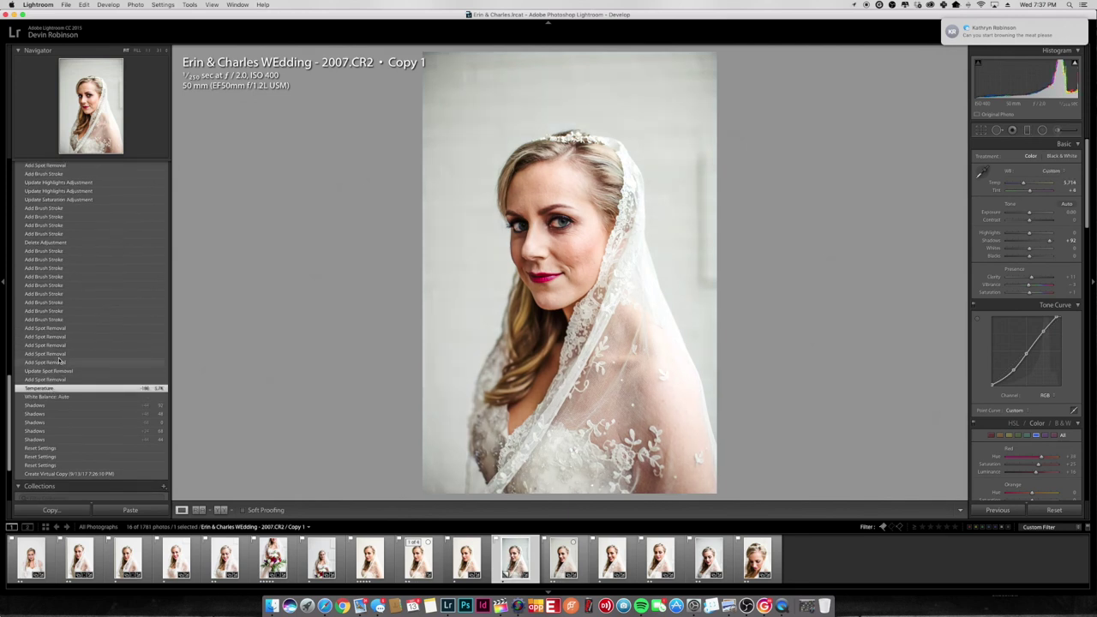
left_click(60, 362)
Step: Review Copy 1's Add Brush Stroke and Update Highlights Adjustment history states, and restore the latest Contrast state
scroll(60, 367, "up", 3)
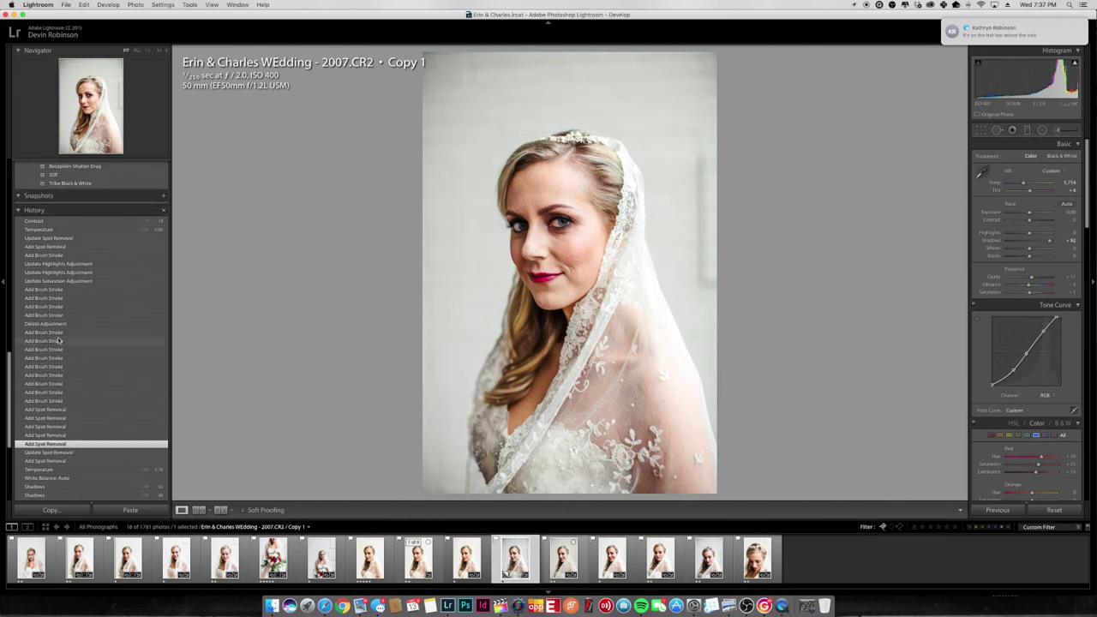
left_click(59, 341)
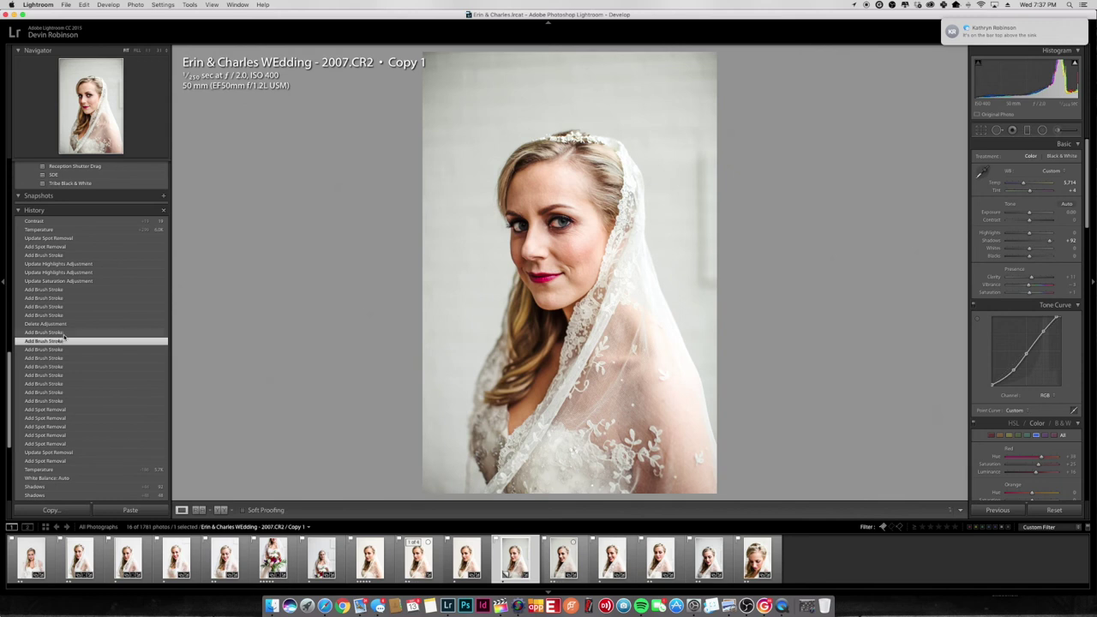
left_click(64, 332)
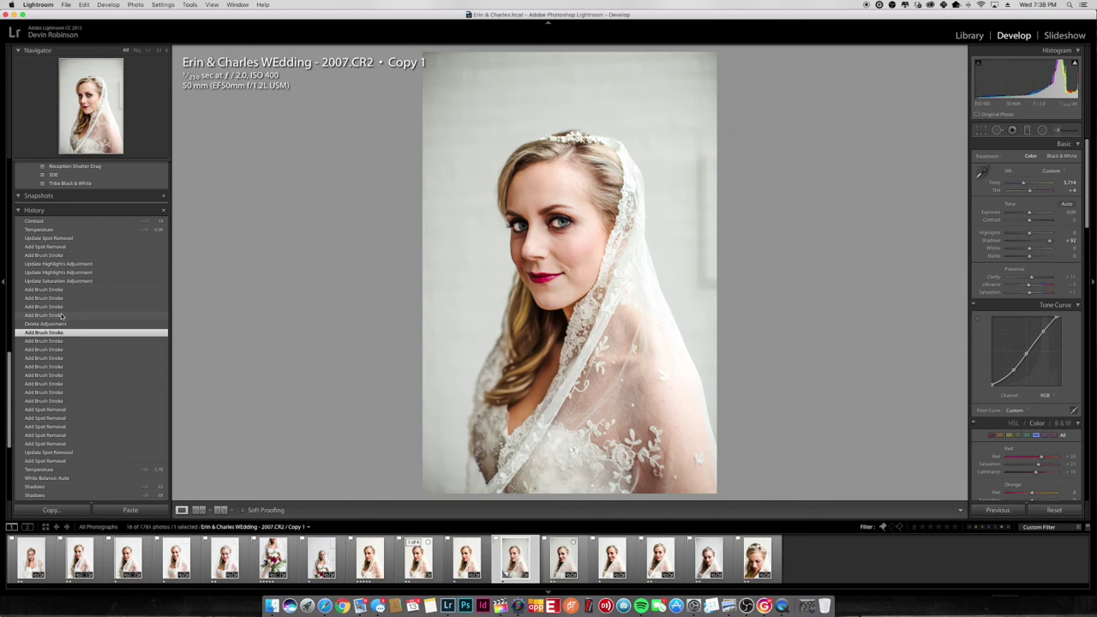
left_click(62, 316)
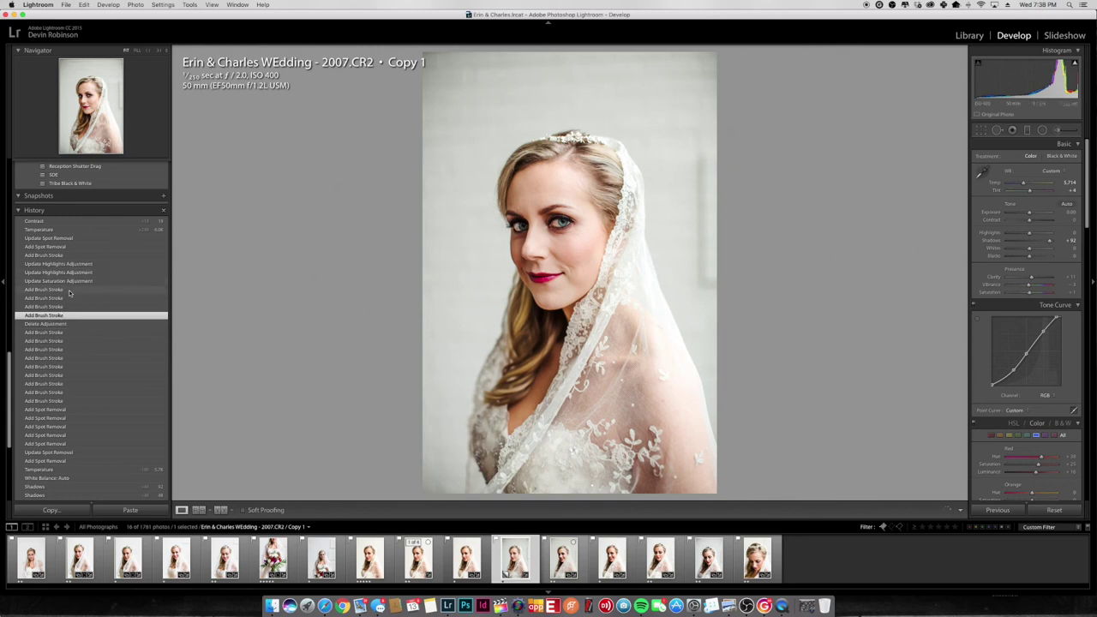
left_click(67, 292)
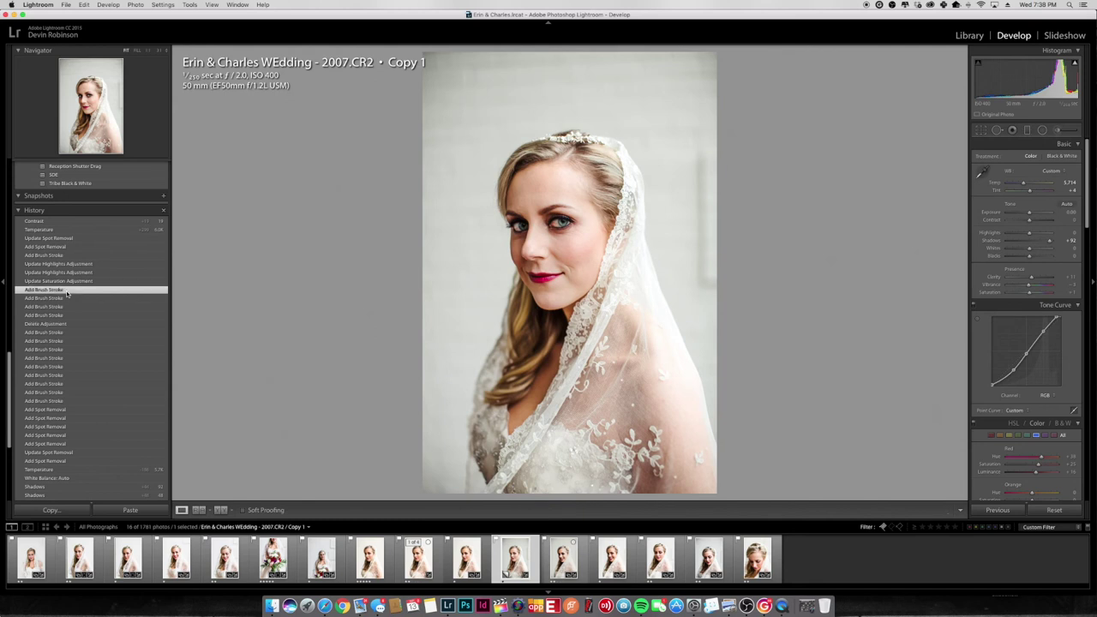
left_click(67, 265)
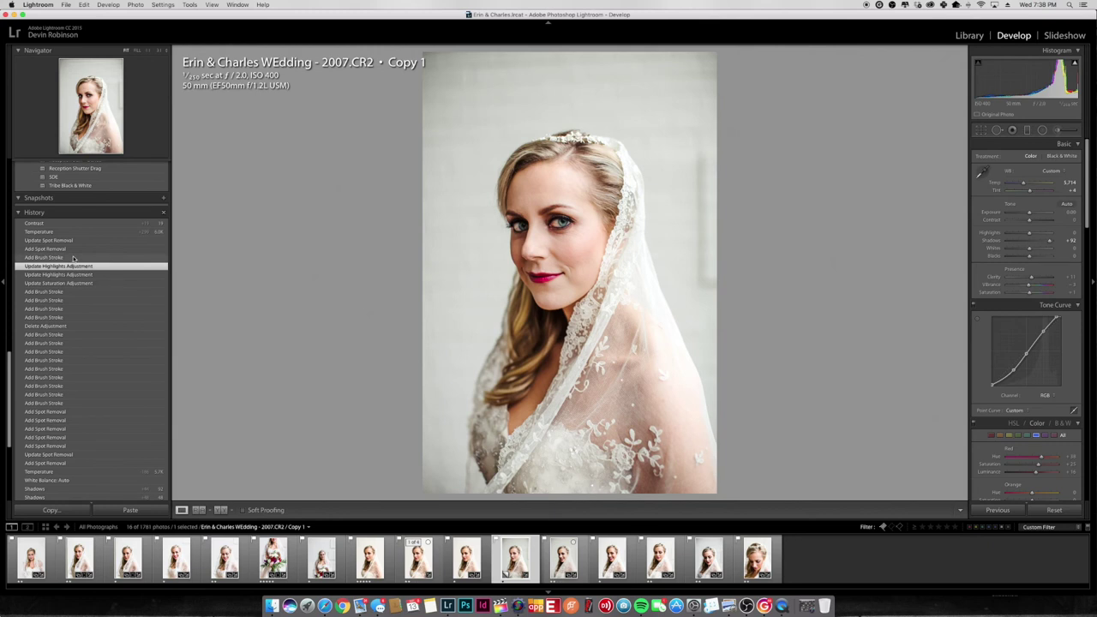
left_click(47, 223)
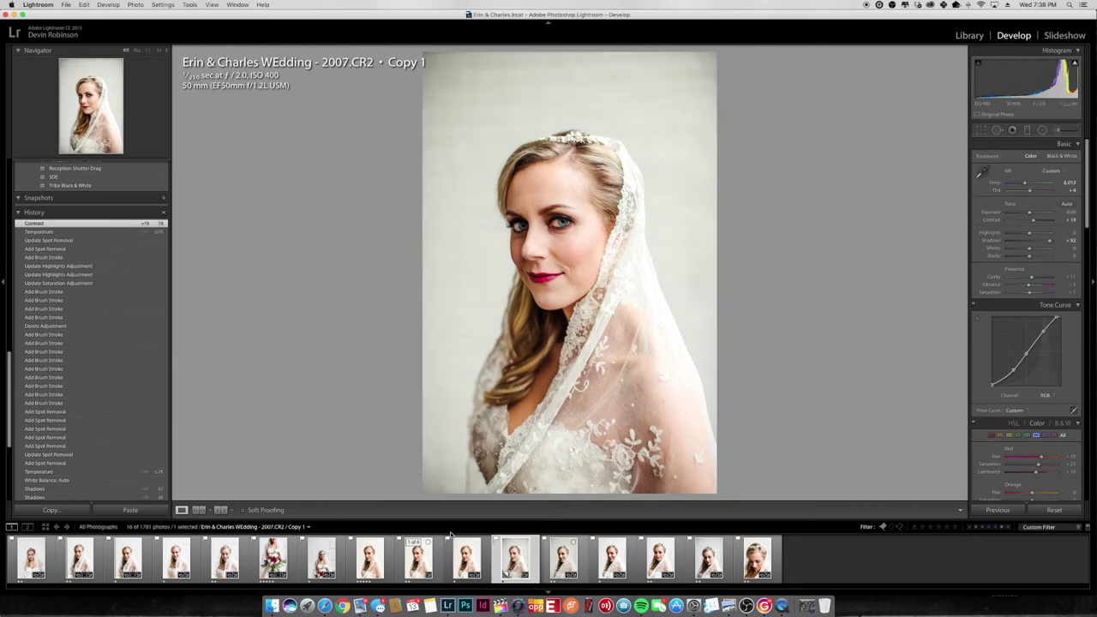
Step: View the finished 2007-Edit-Edit-Edit.tif, and look through the edit history of the original 2007.CR2
left_click(369, 562)
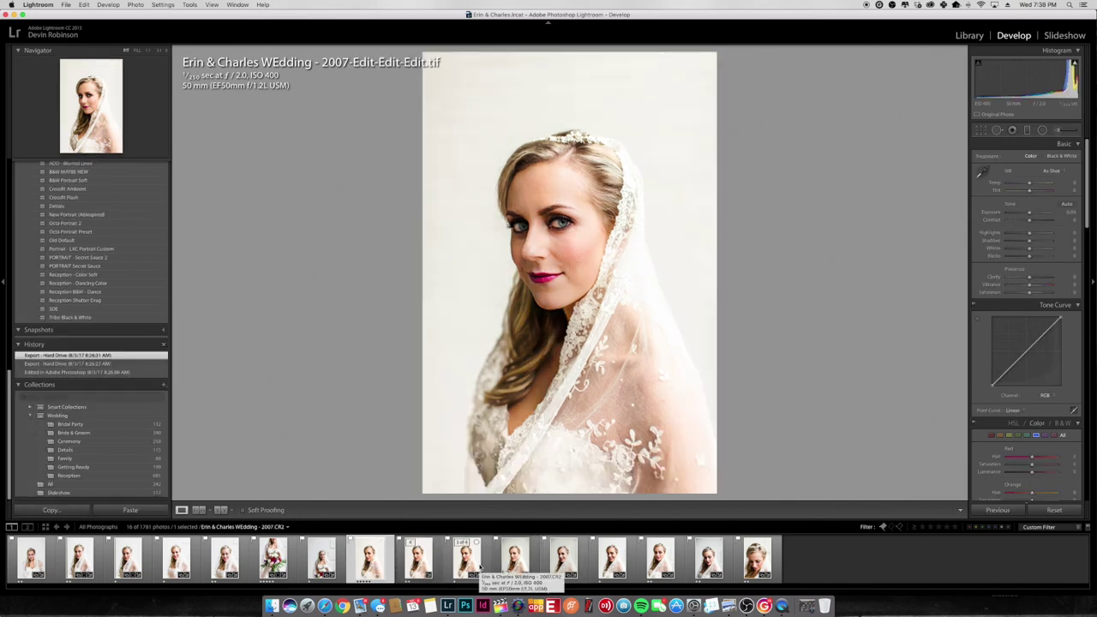
left_click(478, 566)
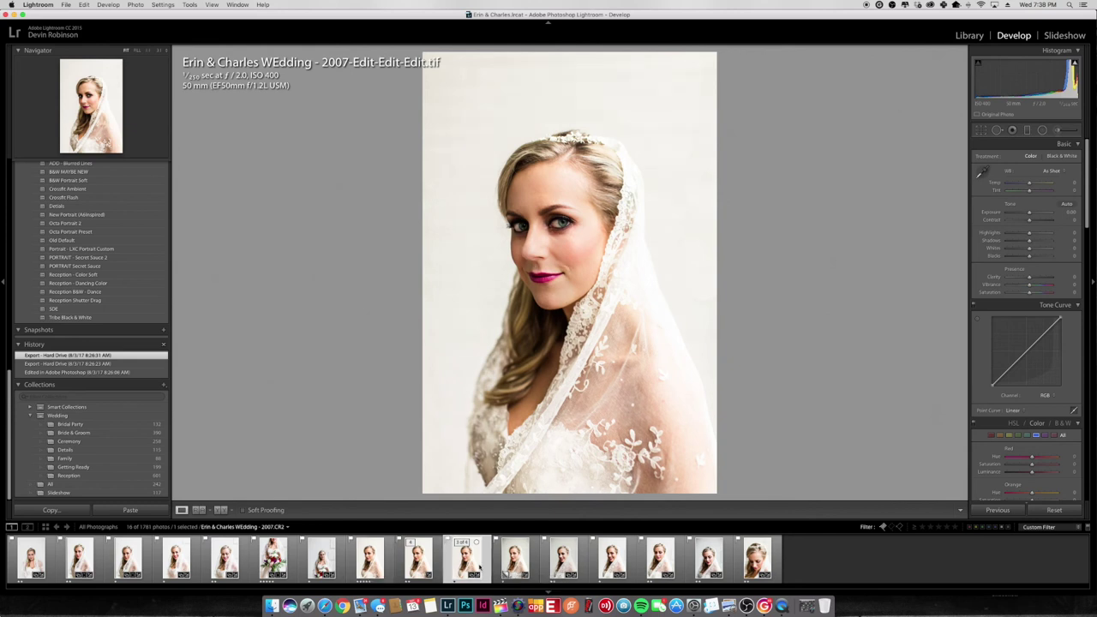
scroll(94, 472, "down", 15)
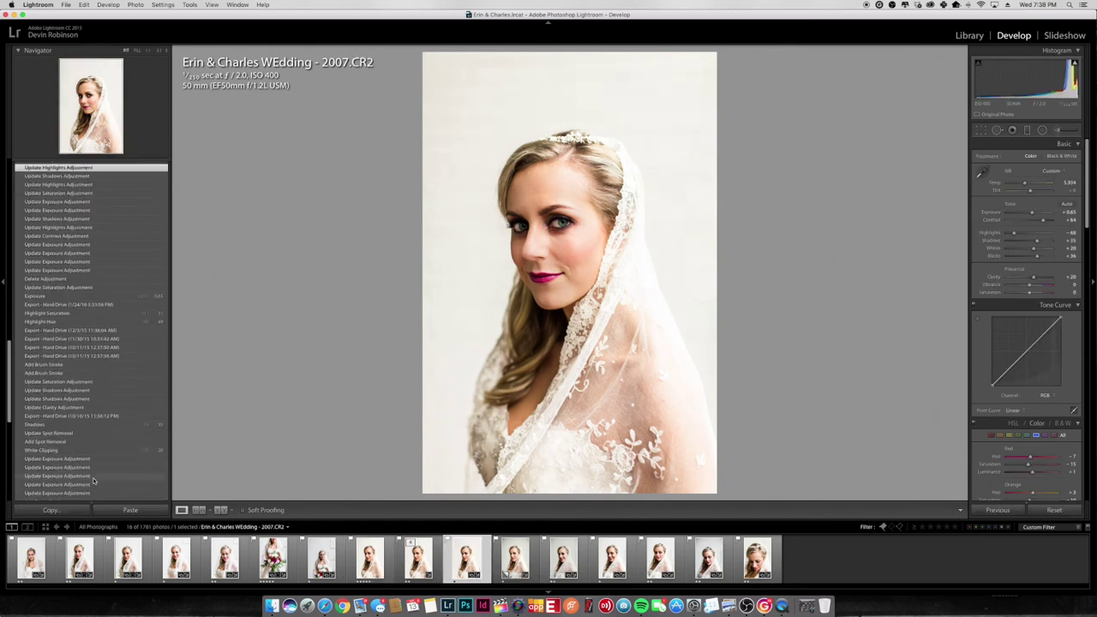
Step: Roll Copy 1 back to its middle Reset Settings history state, and view the finished 2007-Edit-Edit-Edit.tif for a before-and-after comparison
key("super+apostrophe")
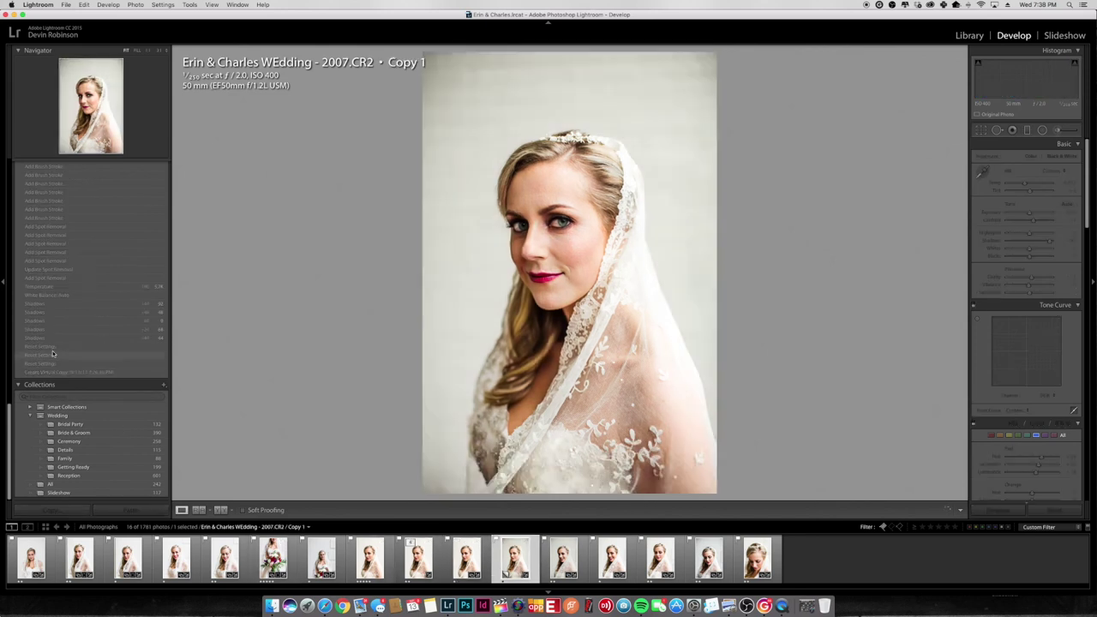
left_click(43, 355)
left_click(367, 564)
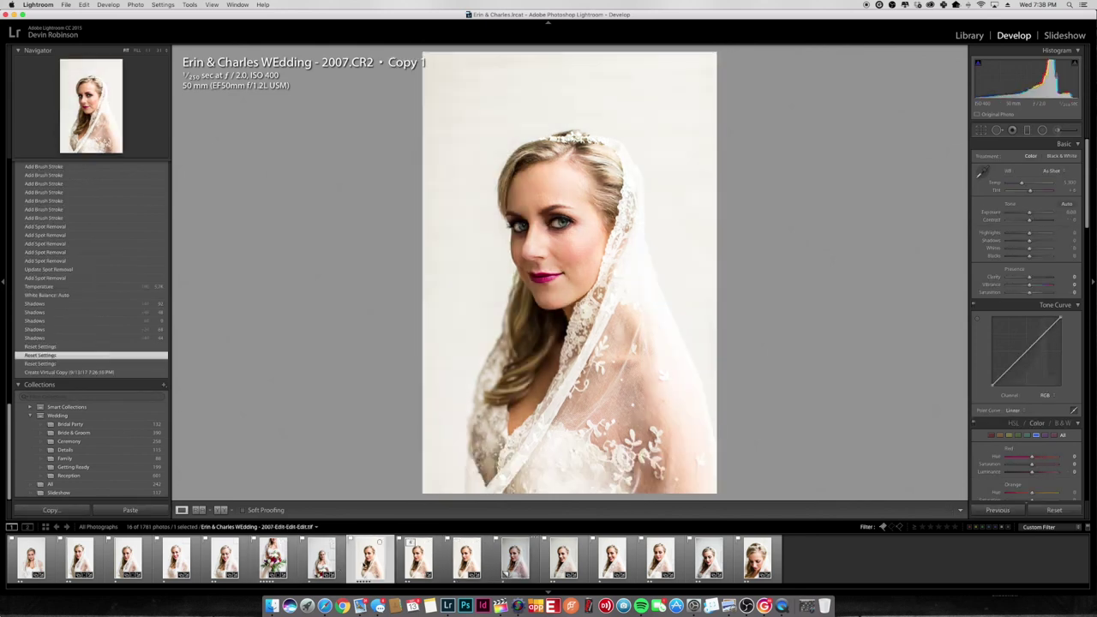